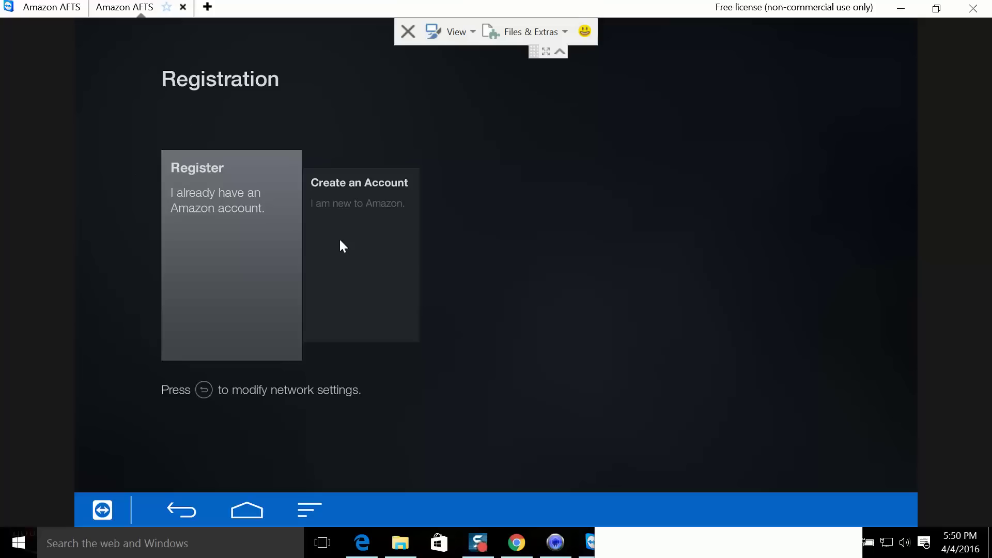
key(Right)
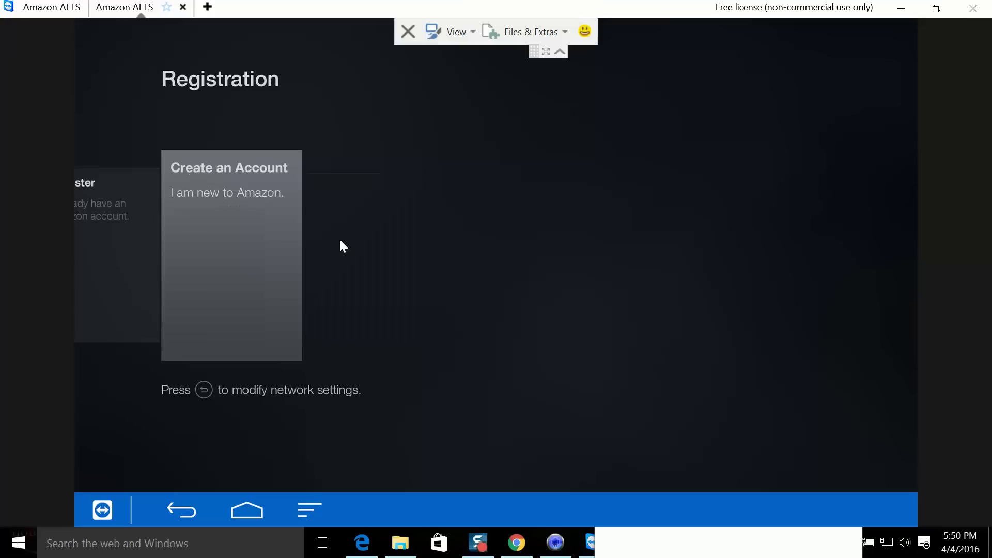
key(Left)
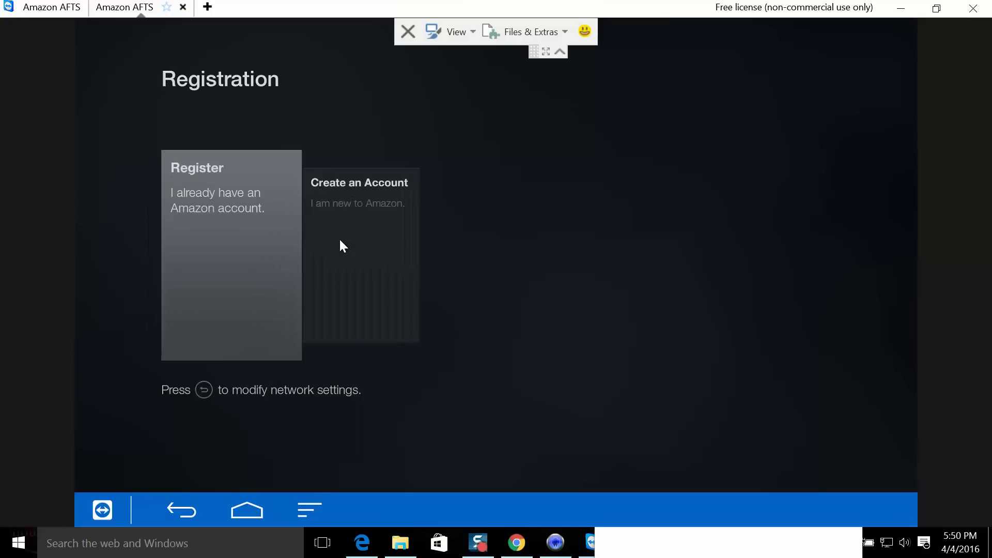
key(Right)
key(Left)
- Load amazon.com in Edge and bring up the Your Account sign-in menu
click(362, 551)
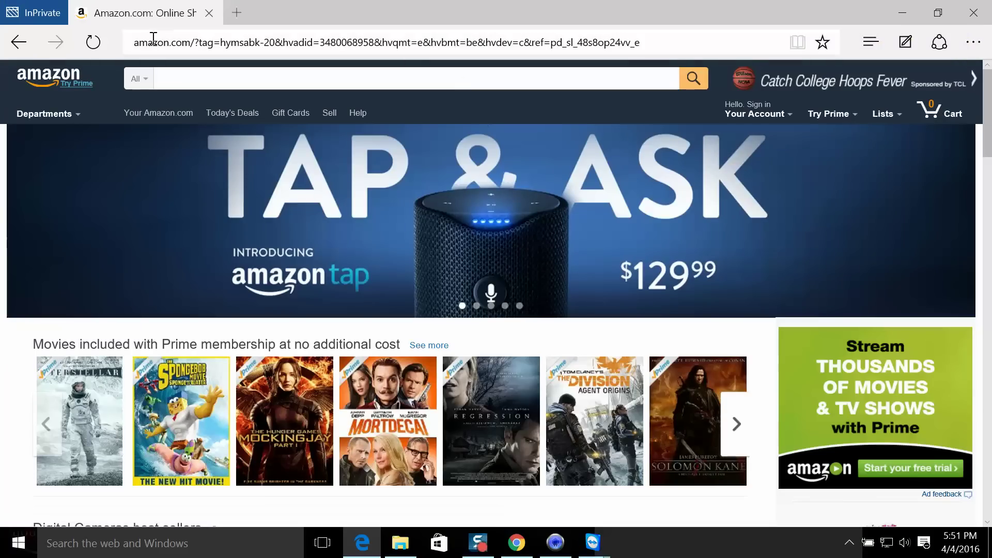
click(210, 39)
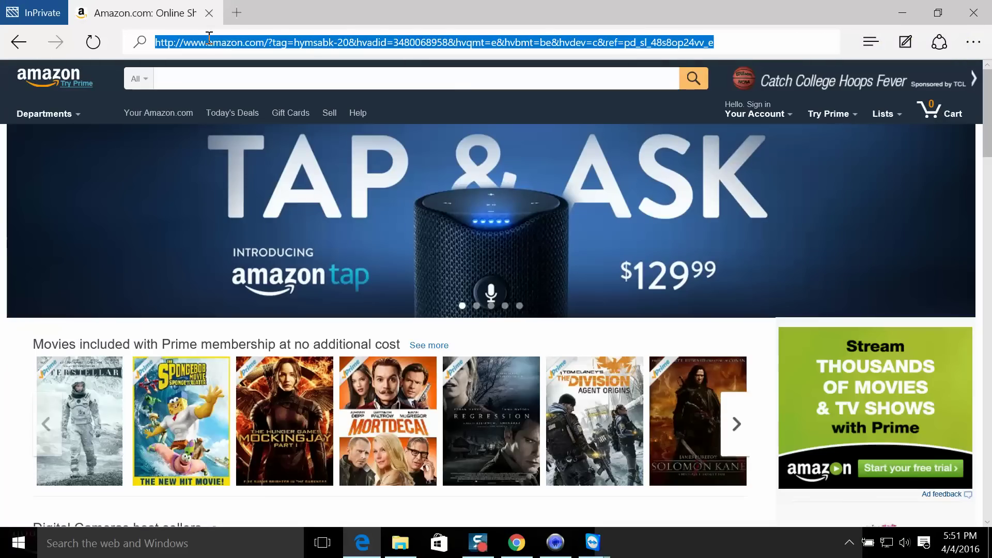
text(amazon.)
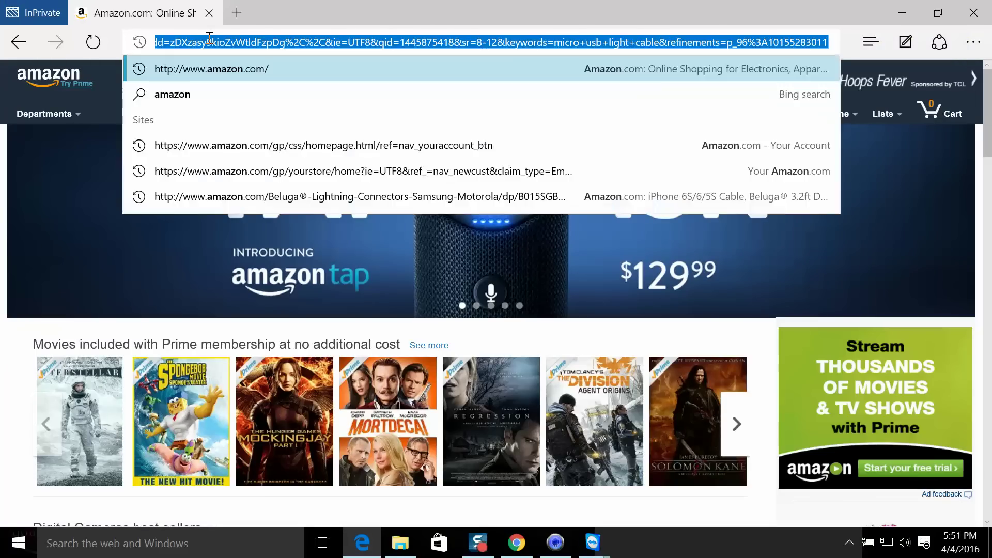
text(com)
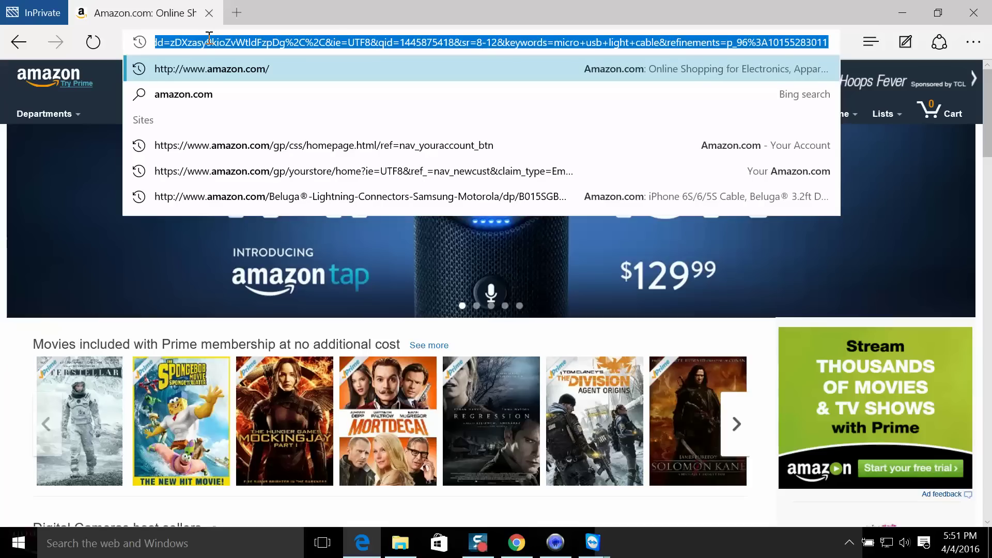
click(204, 67)
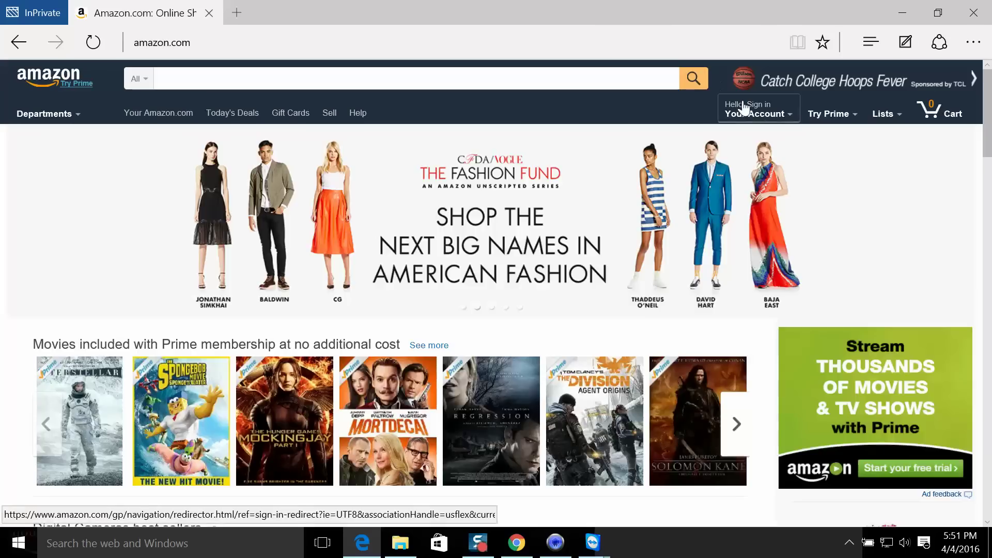
mouse_move(744, 109)
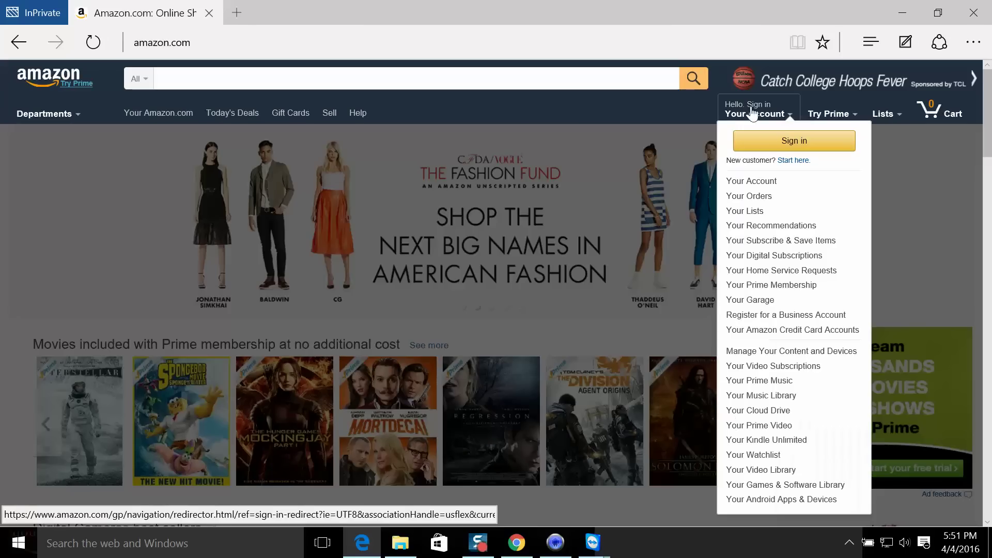
- Start as a new customer, fill in the name, e-mail and password twice, and submit the form
click(786, 162)
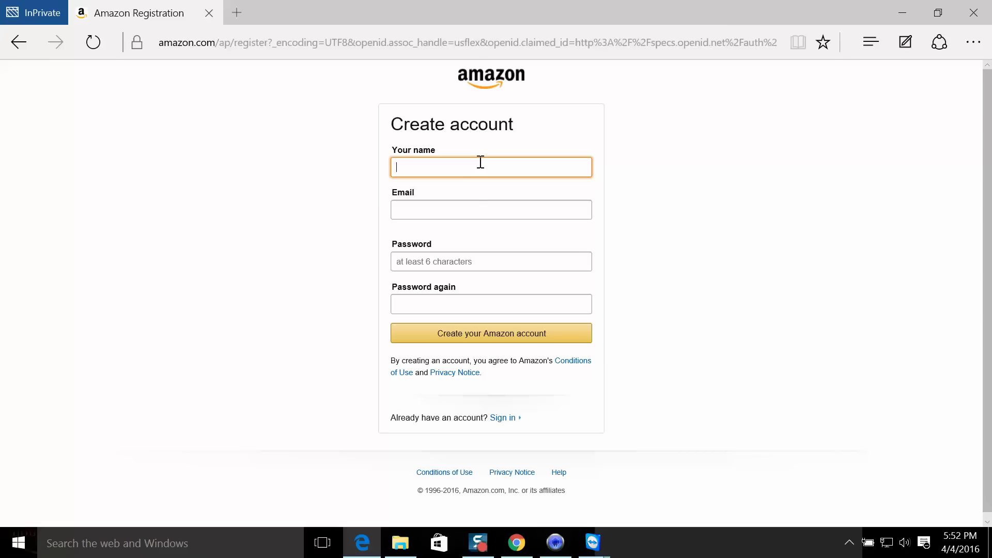
text(John Doe)
click(455, 204)
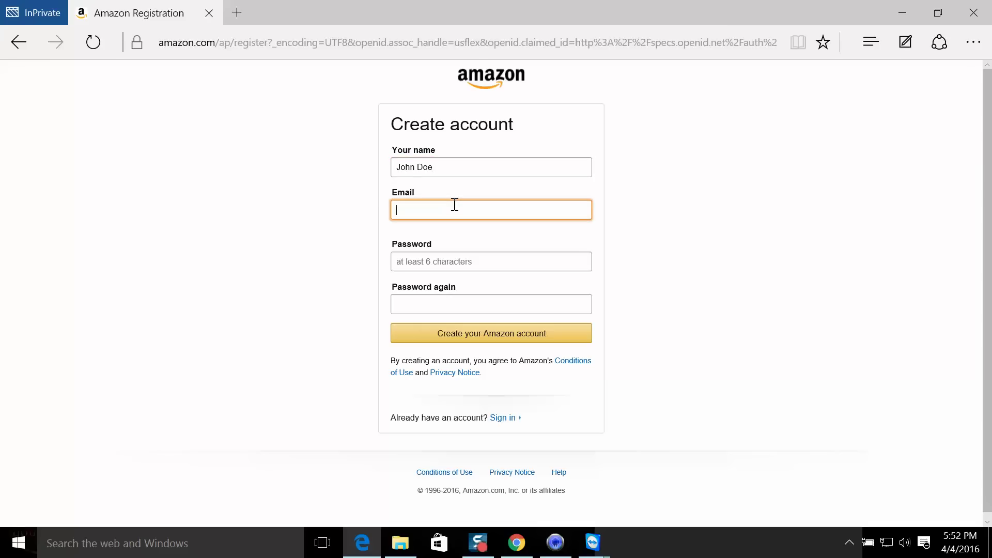
click(450, 262)
text(*******)
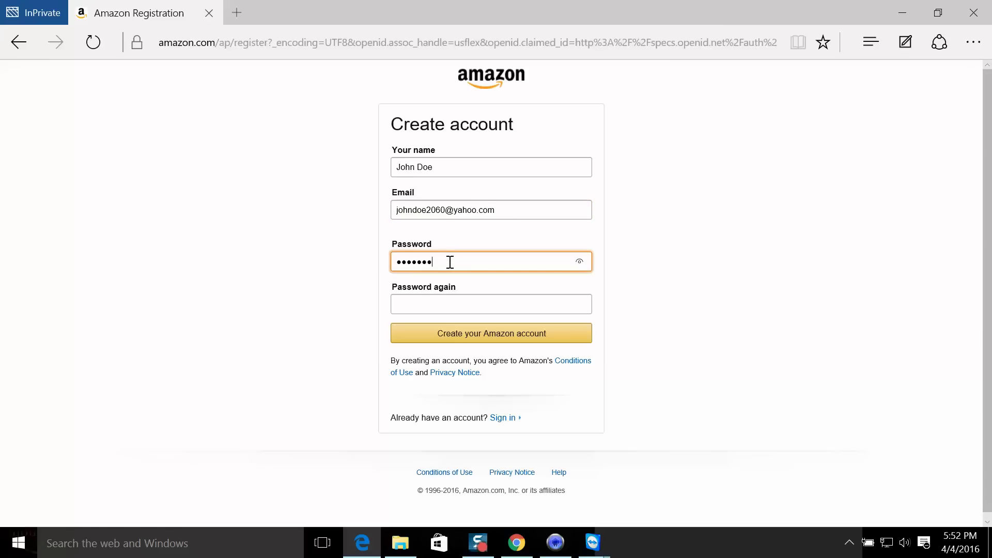
click(423, 304)
text(*******)
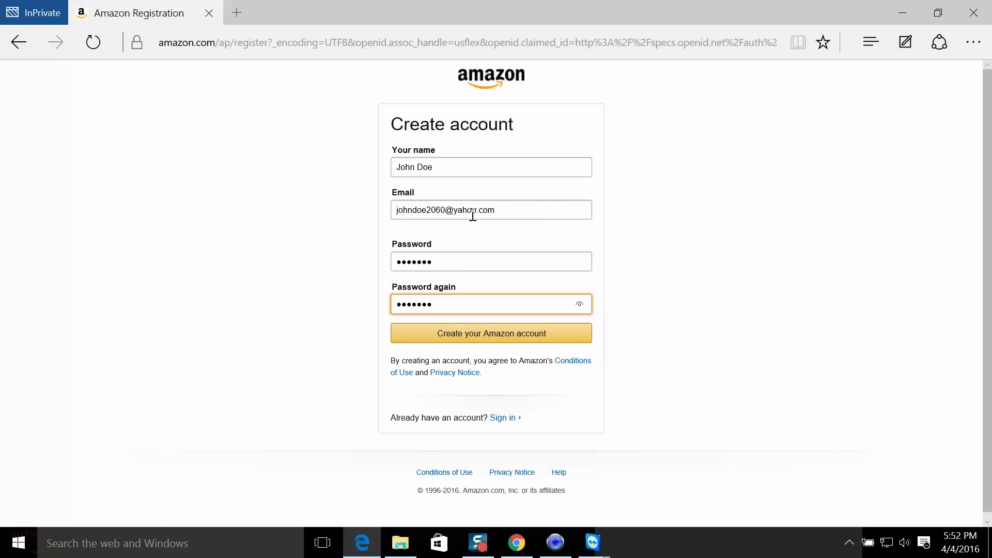
click(456, 335)
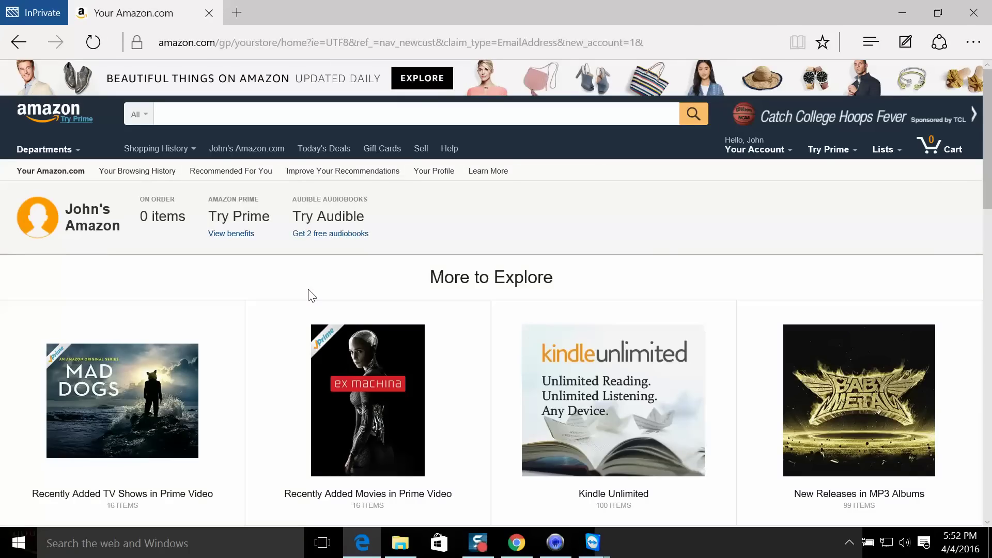
- Leave the loaded Your Amazon page and switch back to the TeamViewer Fire TV session
mouse_move(769, 154)
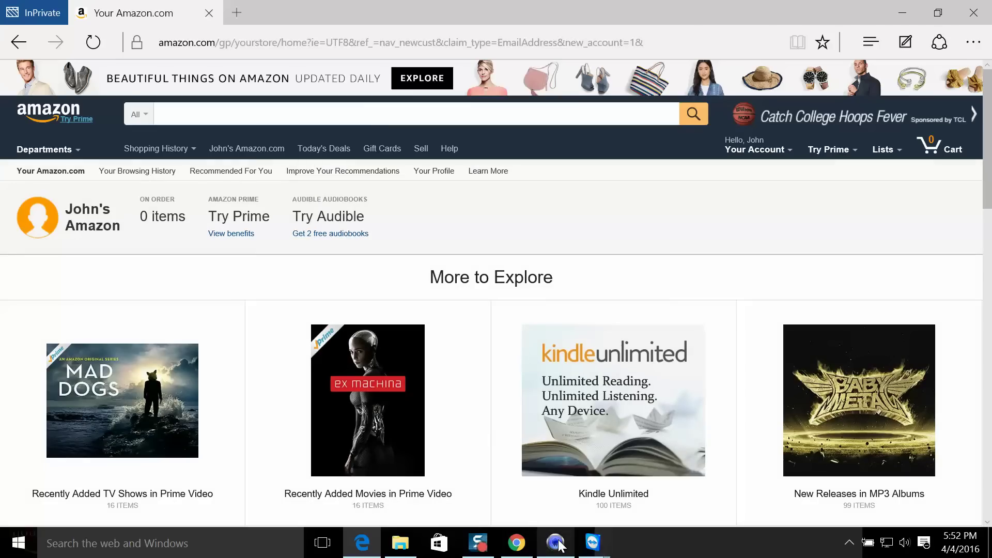
mouse_move(560, 544)
mouse_move(593, 543)
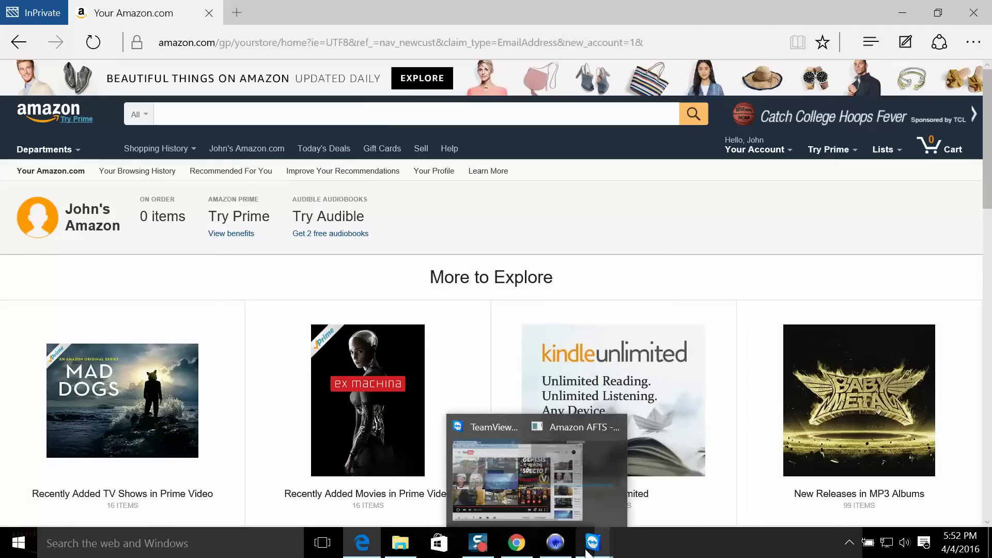
click(634, 474)
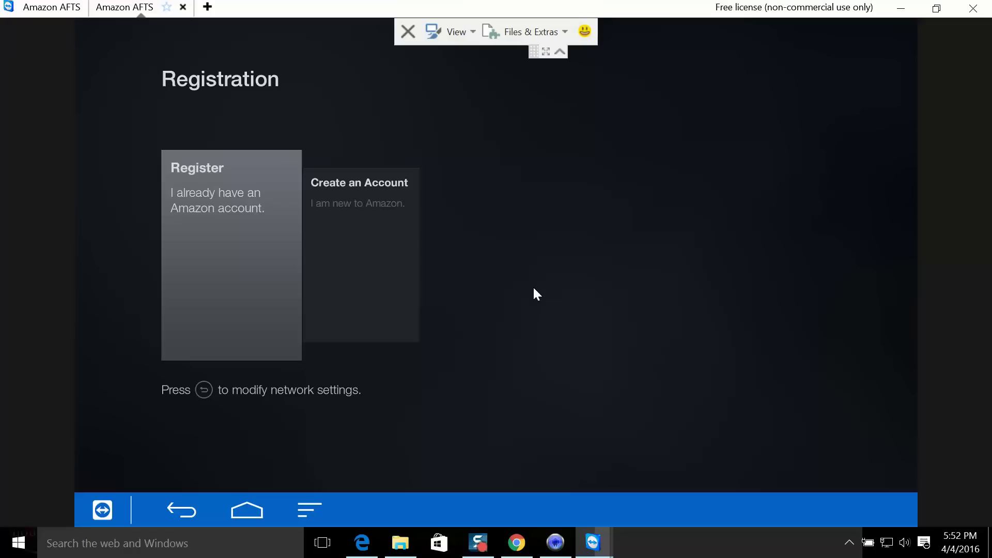
- Choose to register with an existing account and key in the name part of the login e-mail
key(Return)
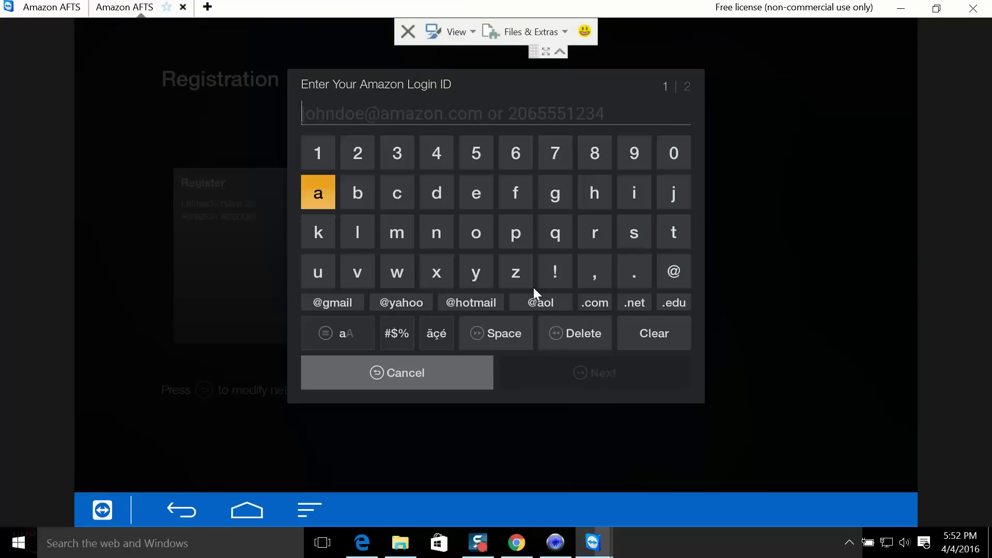
key(Right)
key(Right)
key(Right)
key(Right)
key(Right)
key(Right)
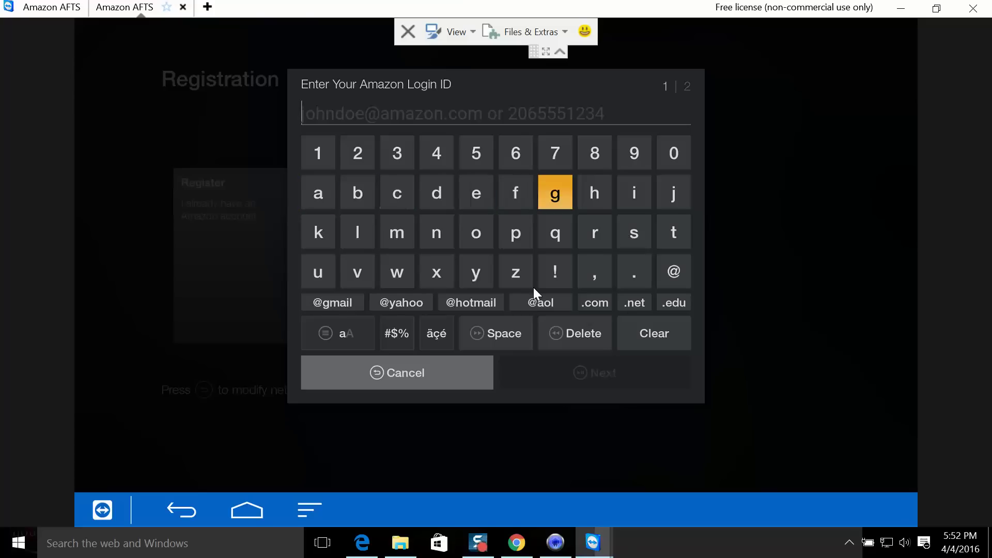
key(Down)
key(Left)
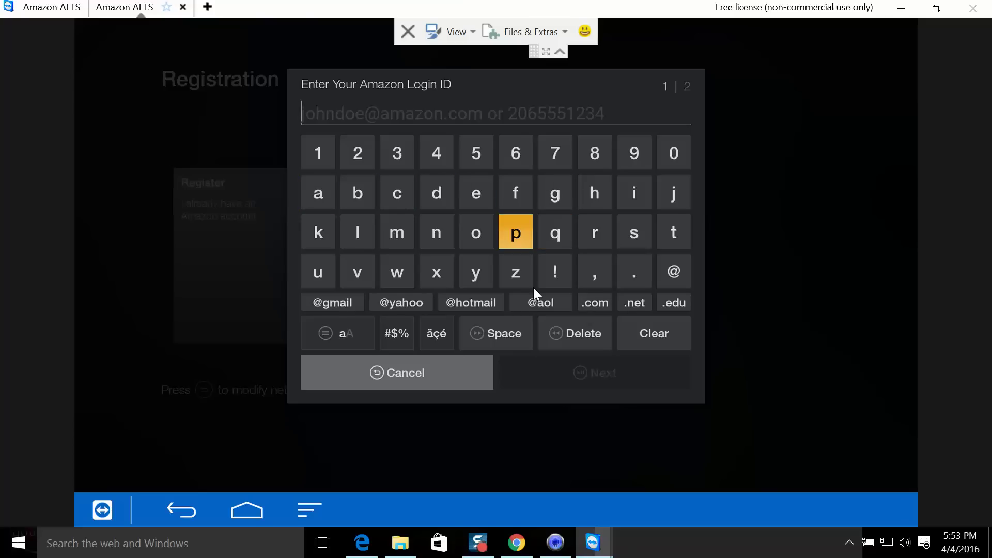
key(Up)
key(Right)
key(Right)
key(Right)
key(Right)
key(Return)
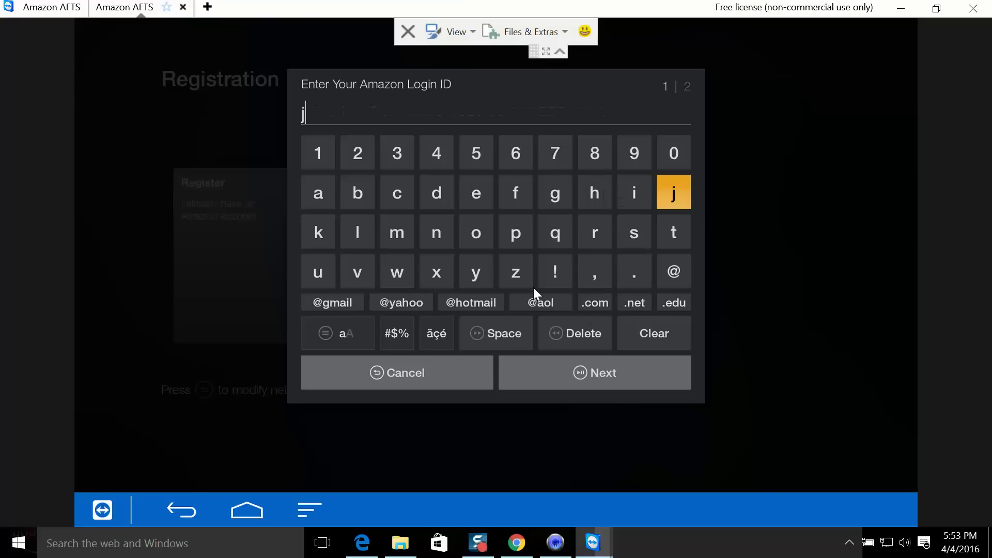
key(Left)
key(Left)
key(Left)
key(Left)
key(Left)
key(Down)
key(Return)
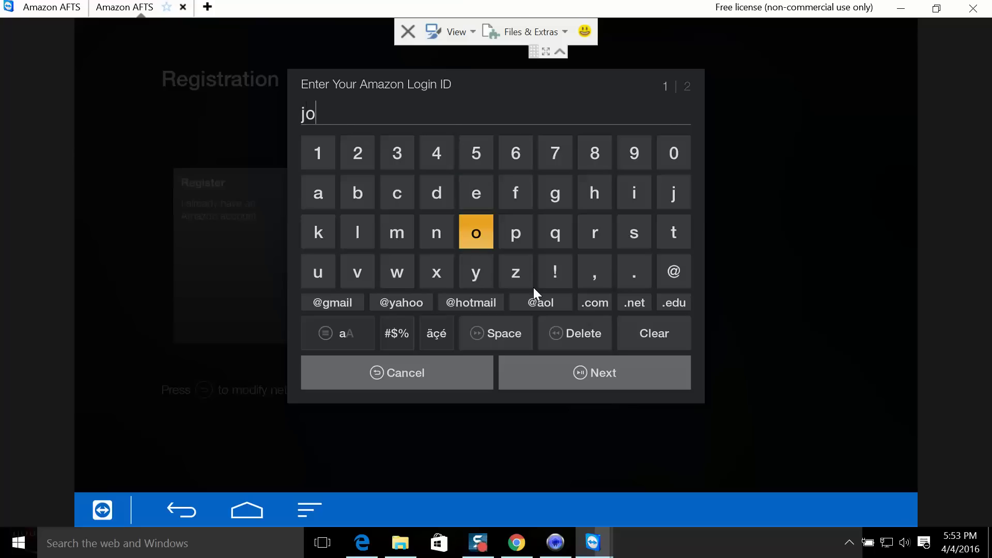
key(Up)
key(Right)
key(Right)
key(Right)
key(Return)
key(Down)
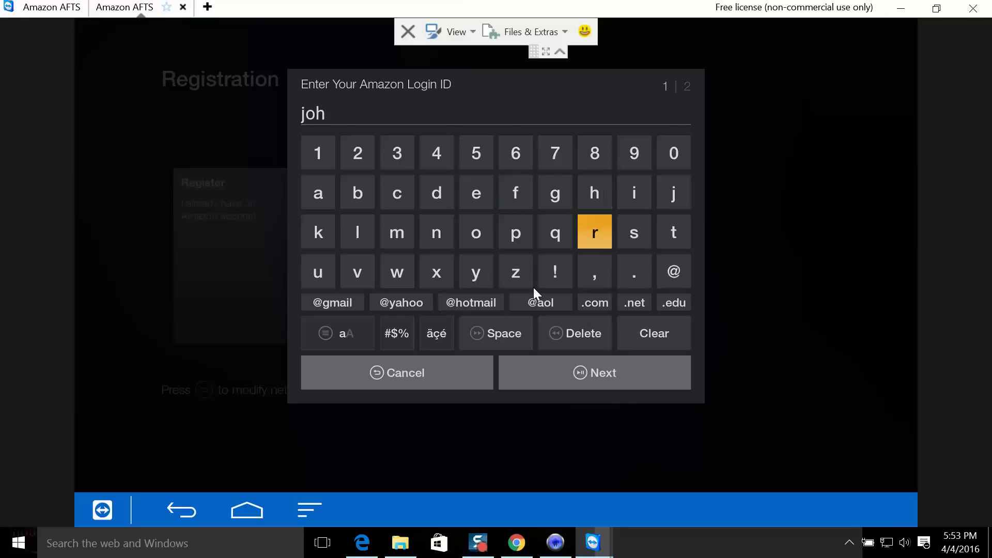
key(Down)
key(Left)
key(Left)
key(Left)
key(Left)
key(Up)
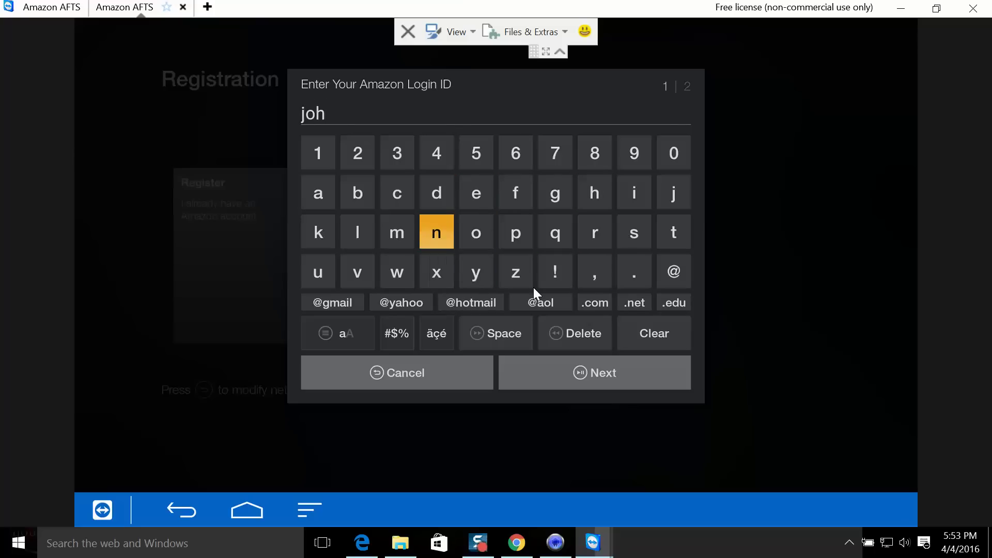
key(Return)
key(Up)
key(Return)
key(Down)
key(Right)
key(Return)
key(Up)
key(Return)
key(Up)
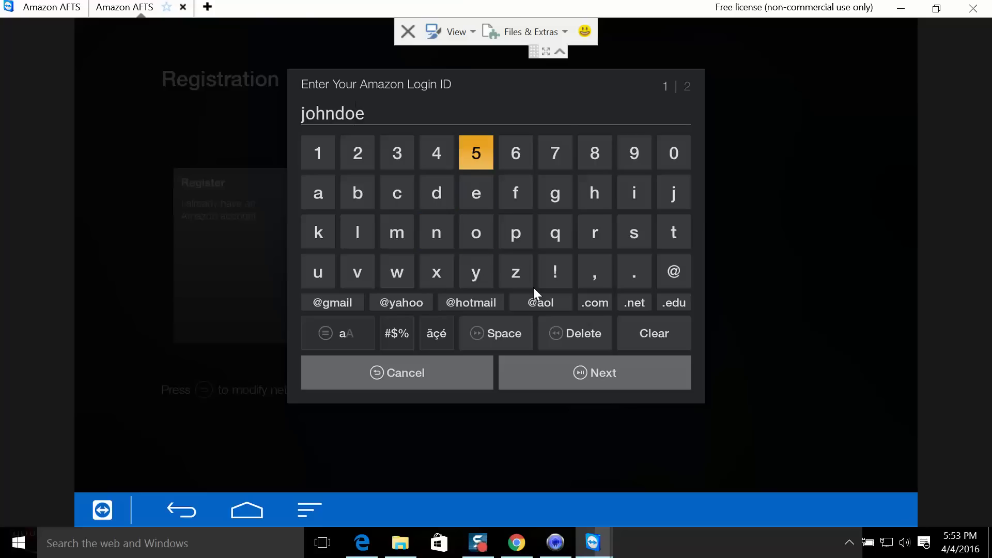
key(Left)
key(Left)
key(Left)
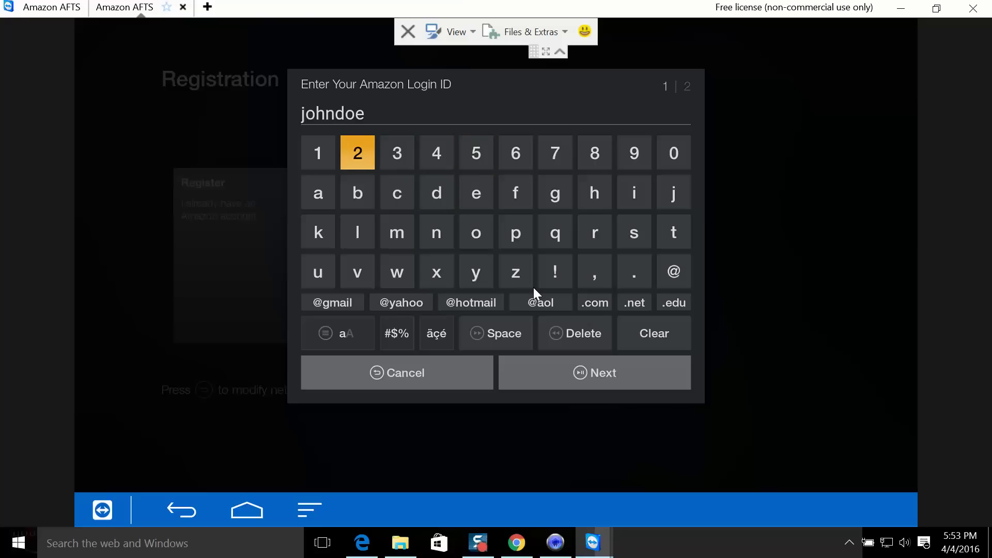
key(Return)
key(Left)
key(Left)
key(Return)
key(Right)
key(Right)
key(Right)
key(Right)
key(Right)
key(Right)
key(Return)
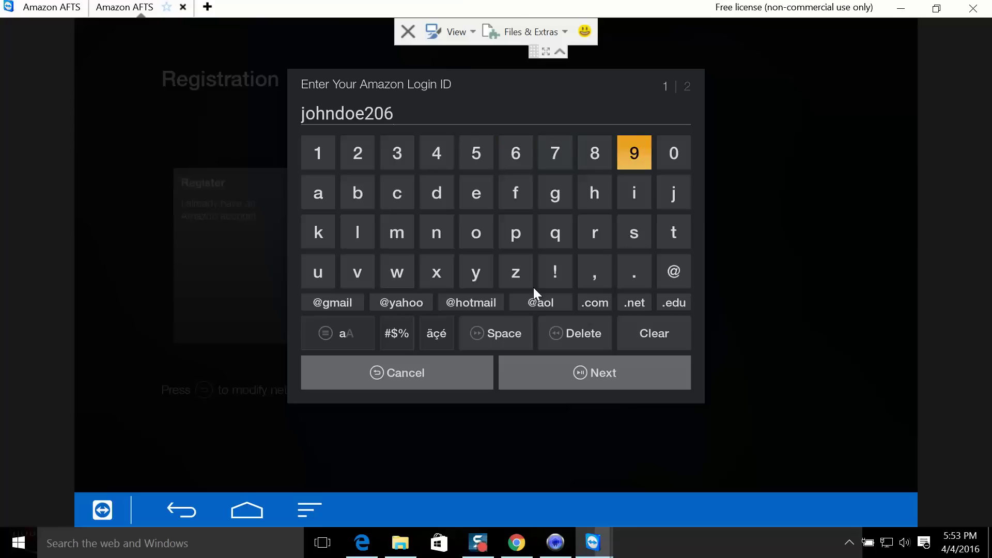
key(Right)
key(Return)
key(Down)
key(Down)
key(Down)
key(Down)
key(Left)
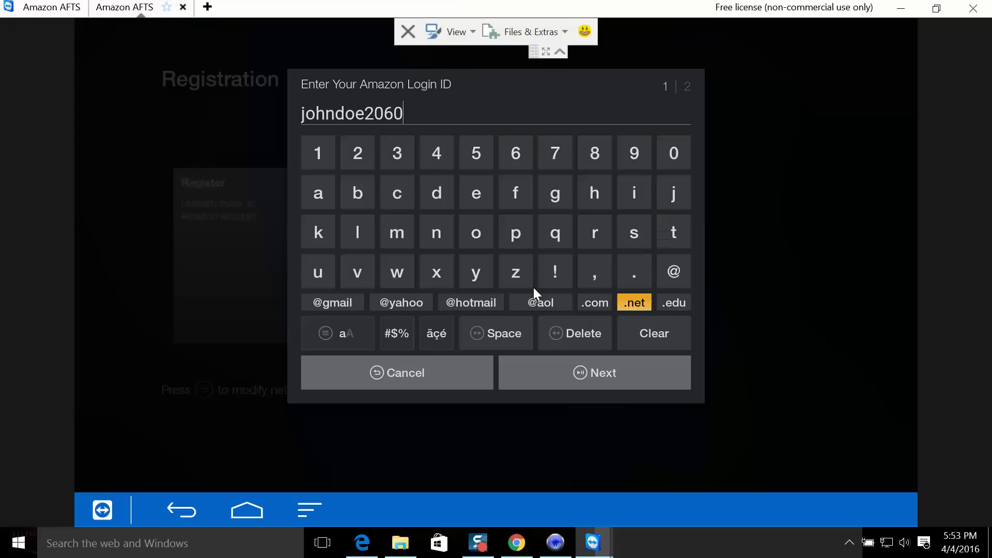
key(Left)
key(Left)
key(Left)
key(Left)
key(Return)
- Submit the login ID, enter the account password on the TV keyboard and select SIGN IN
key(Return)
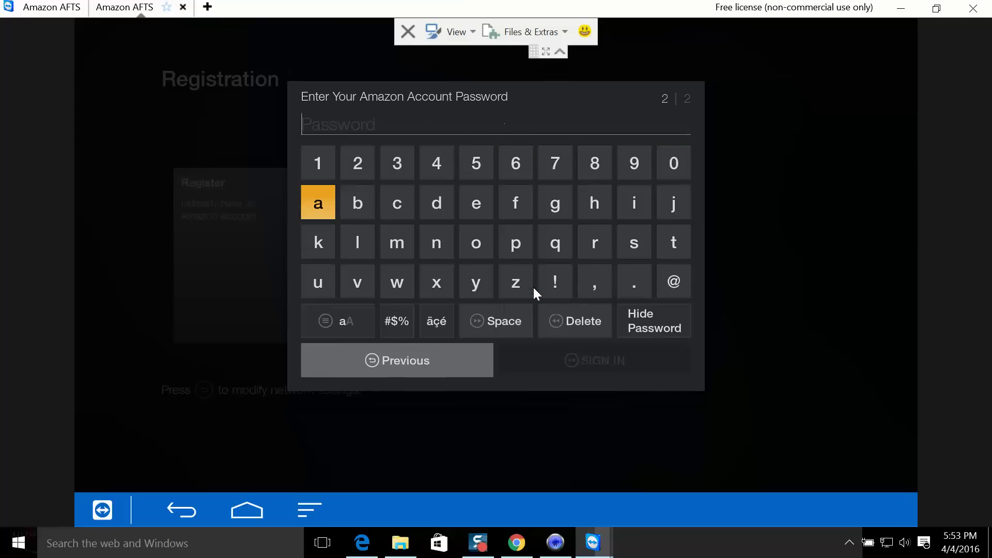
key(Return)
key(Down)
key(Right)
key(Right)
key(Right)
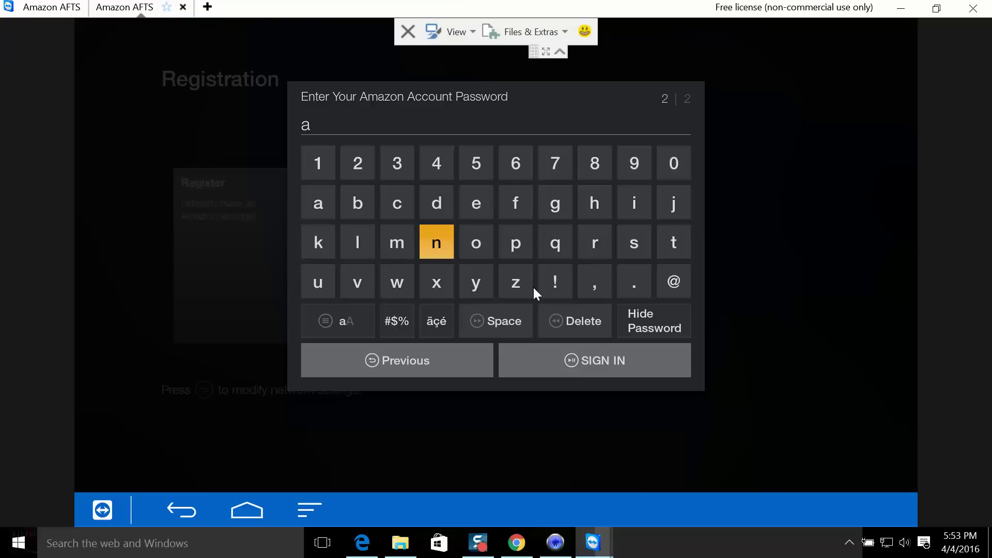
key(Return)
key(Up)
key(Return)
key(Right)
key(Right)
key(Right)
key(Right)
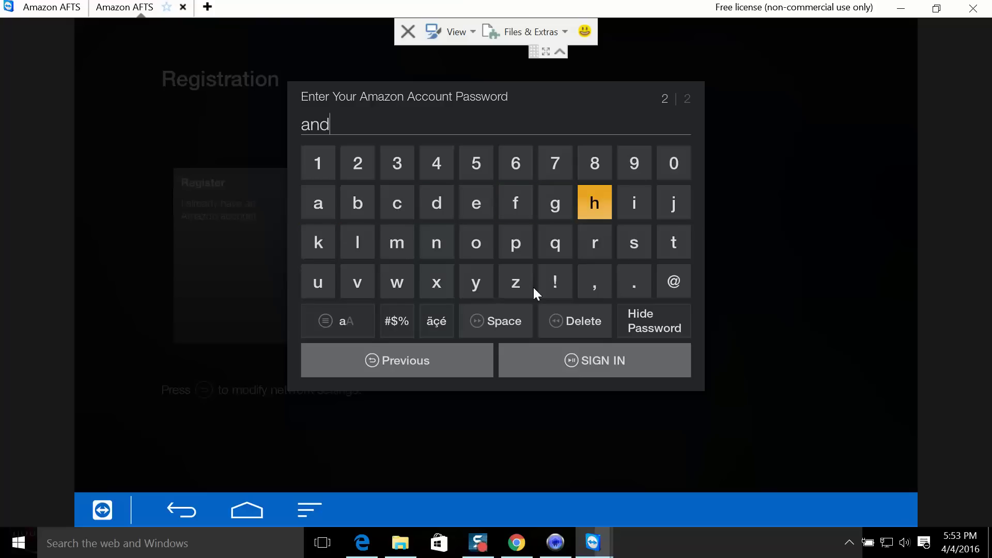
key(Down)
key(Return)
key(Left)
key(Left)
key(Left)
key(Return)
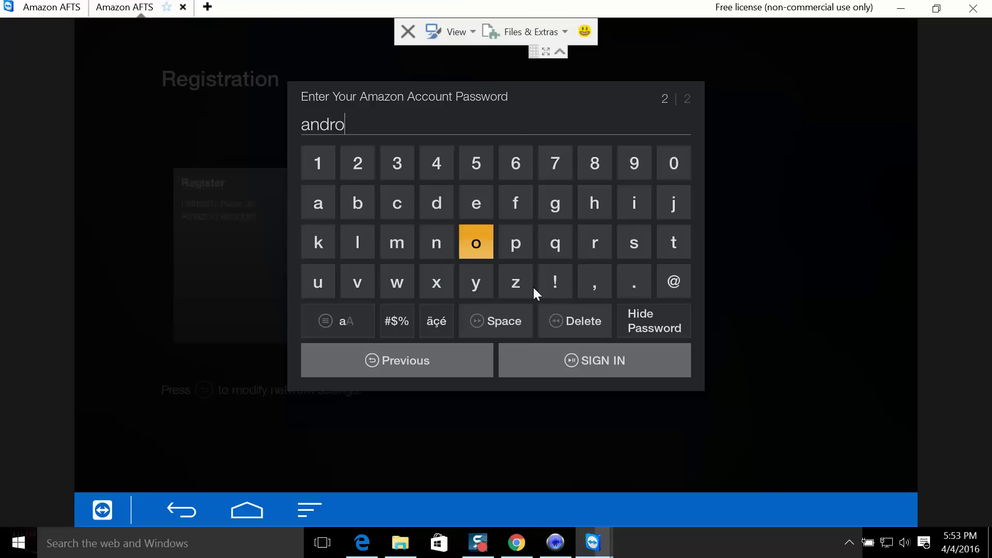
key(Up)
key(Right)
key(Right)
key(Right)
key(Right)
key(Return)
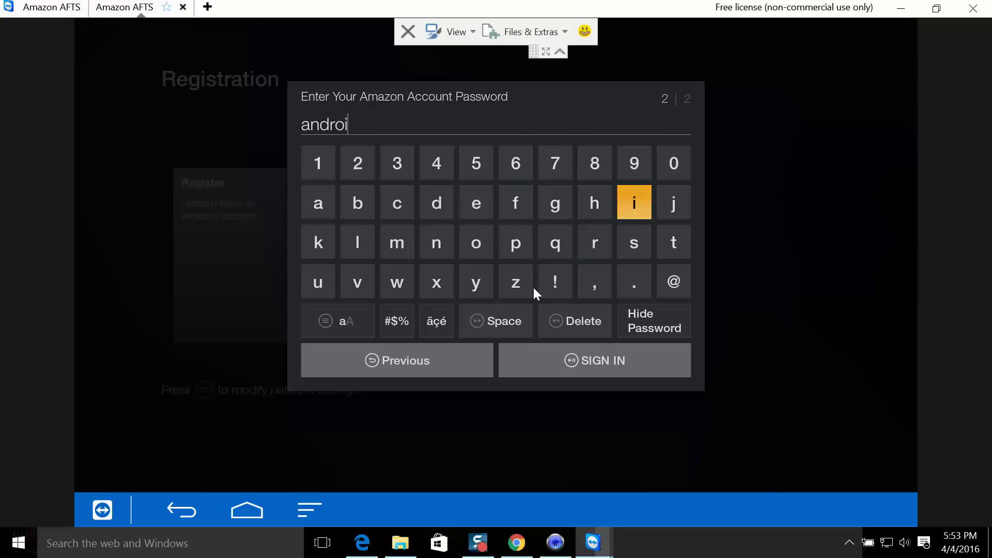
key(Left)
key(Left)
key(Left)
key(Left)
key(Left)
key(Return)
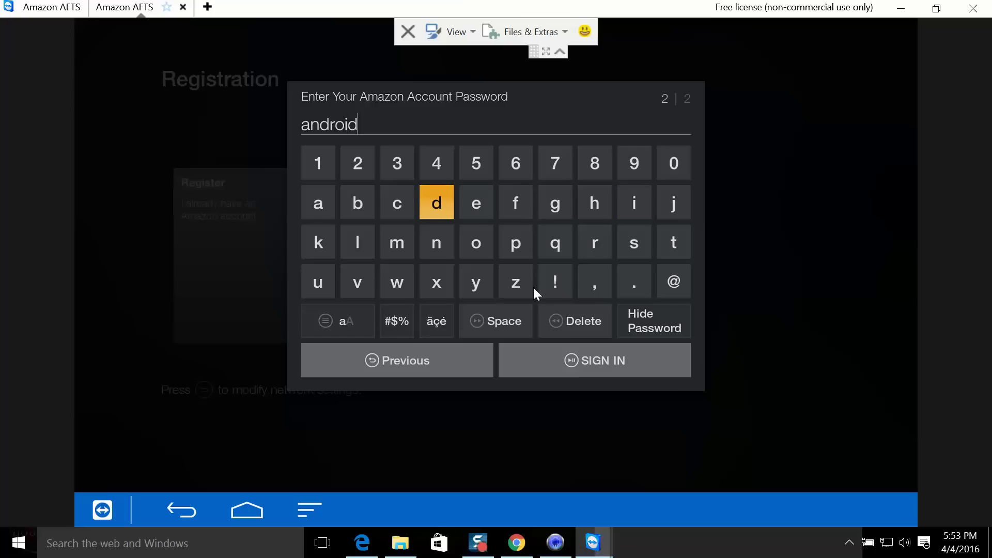
key(Down)
key(Down)
key(Down)
key(Down)
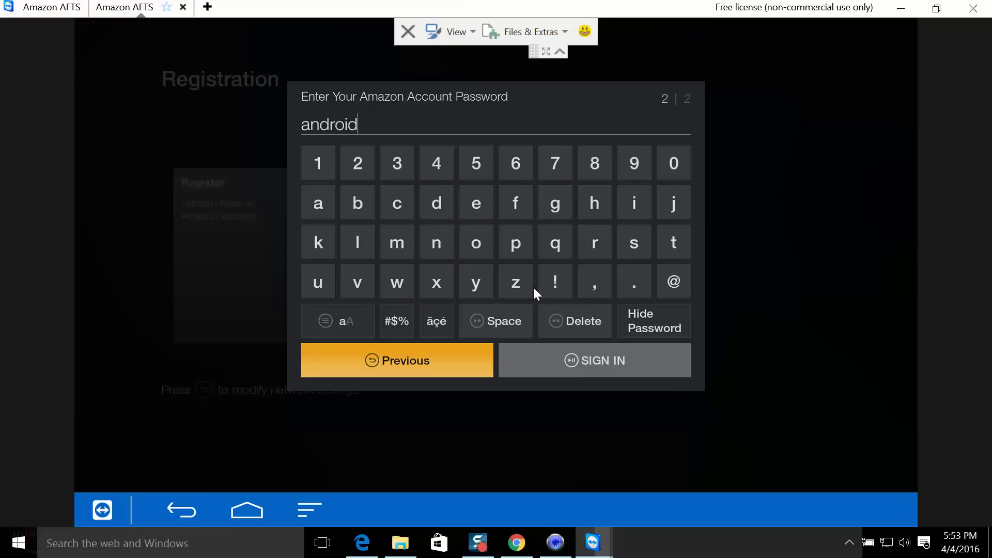
key(Right)
key(Return)
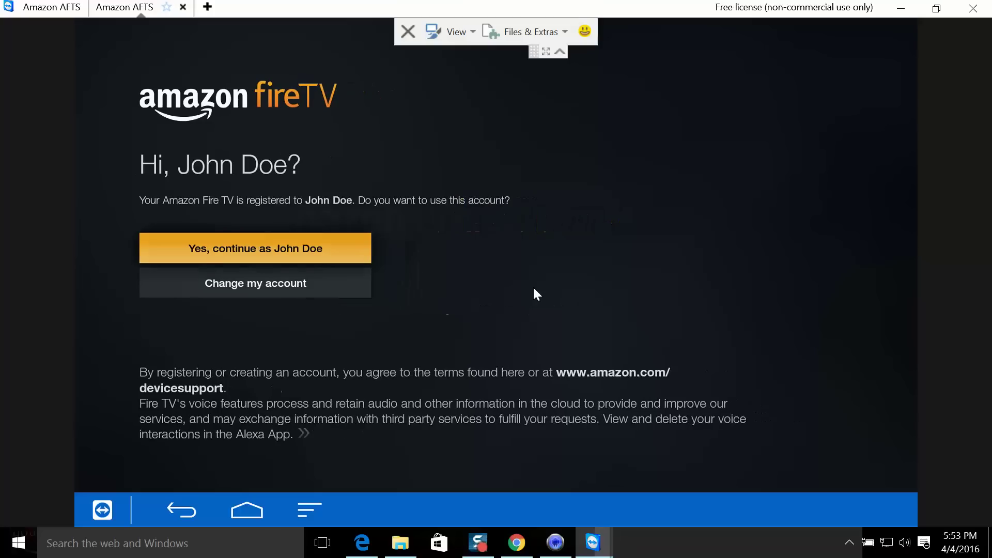
- Continue with the new account, glance at the Recent row, and return to Home
key(Return)
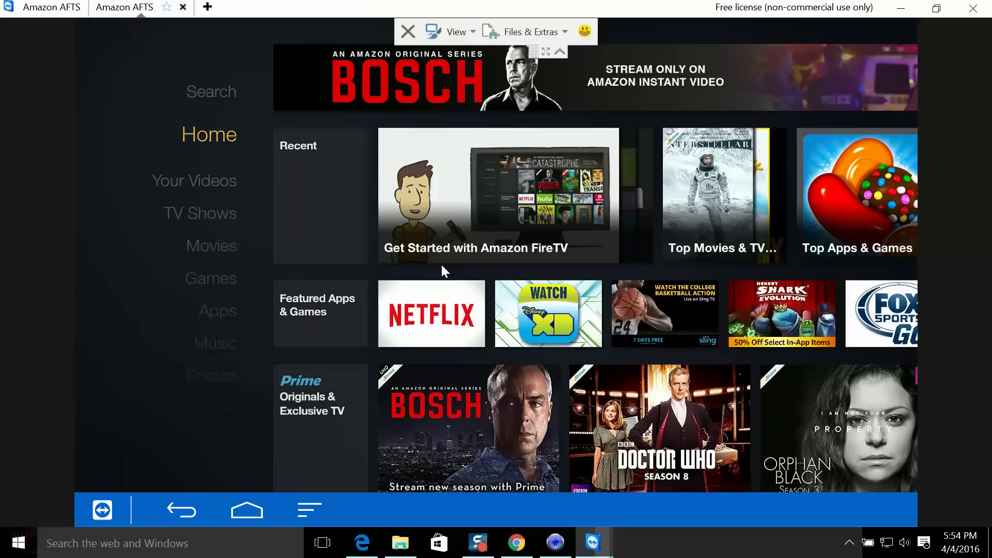
key(Right)
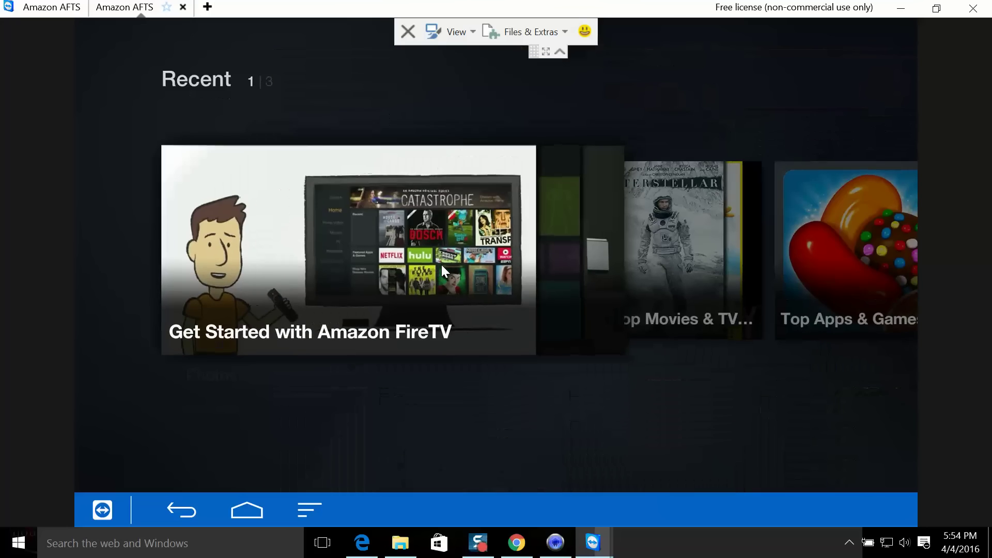
key(Left)
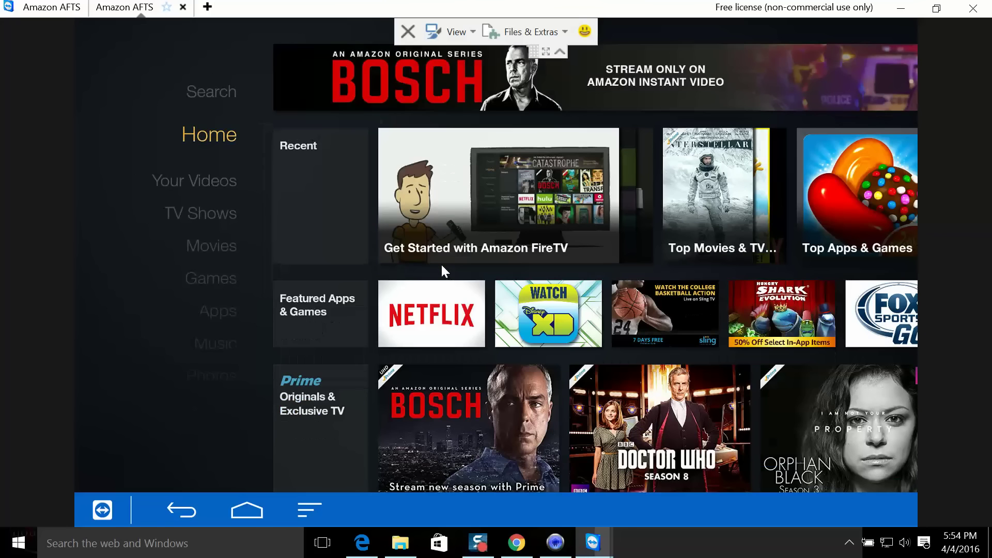
- Go to Settings › Applications › Manage Installed Applications and move down to Kodi 16.0
key(Down)
key(Down)
key(Down)
key(Down)
key(Down)
key(Down)
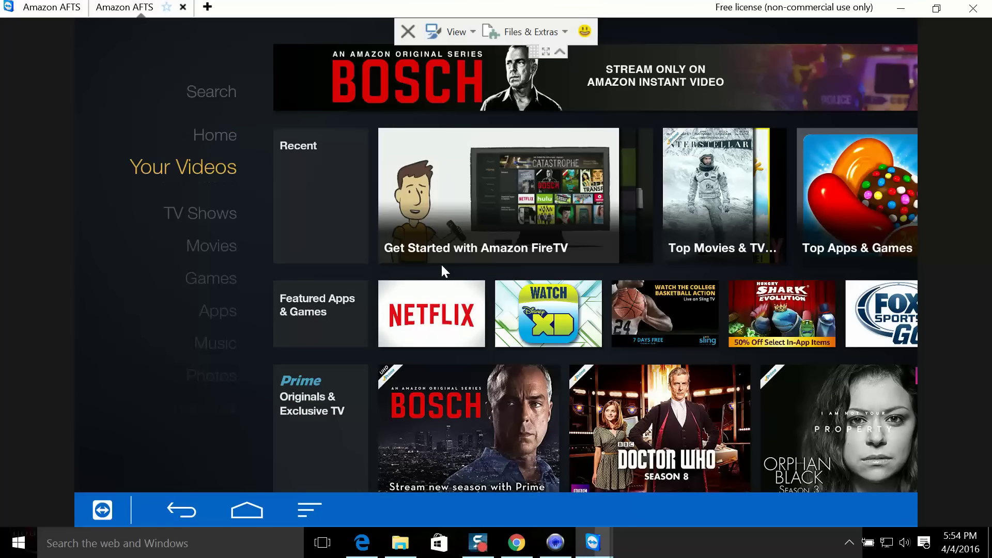
key(Down)
key(Down)
key(Down)
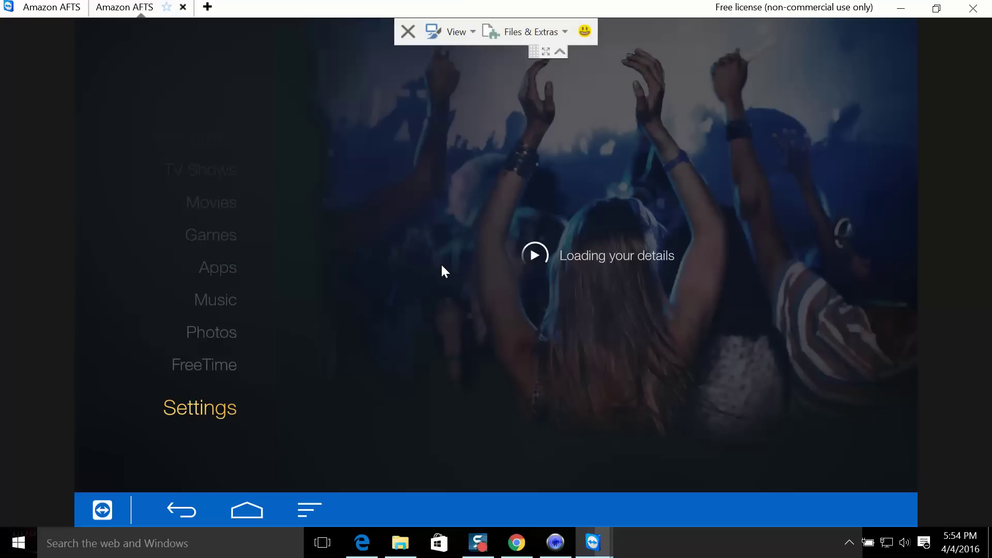
key(Right)
key(Right)
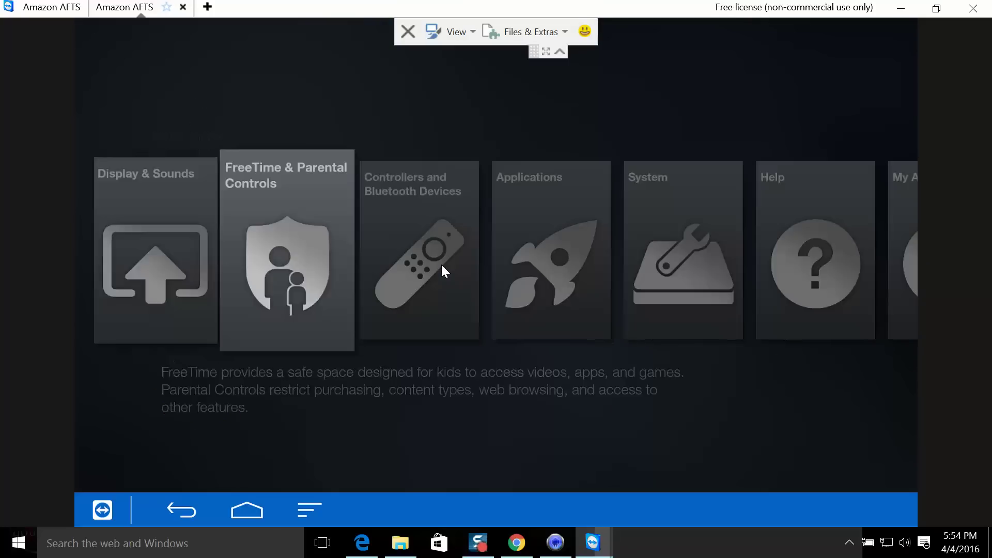
key(Right)
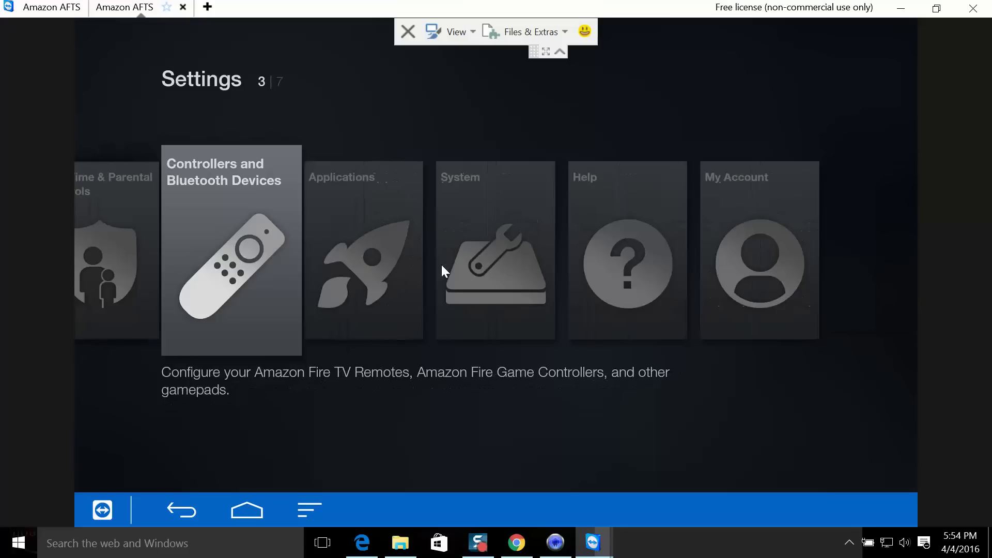
key(Right)
key(Return)
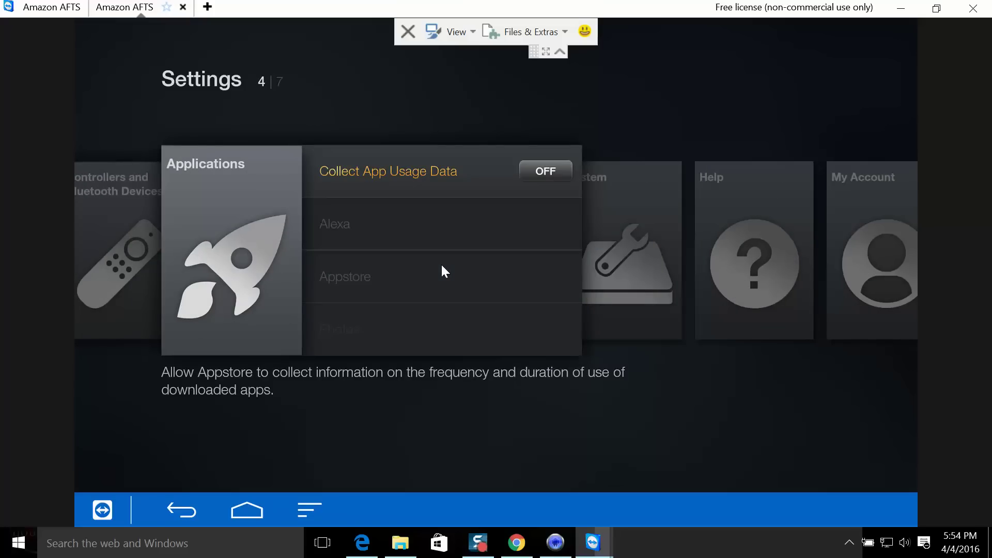
key(Down)
key(Down)
key(Down)
key(Down)
key(Down)
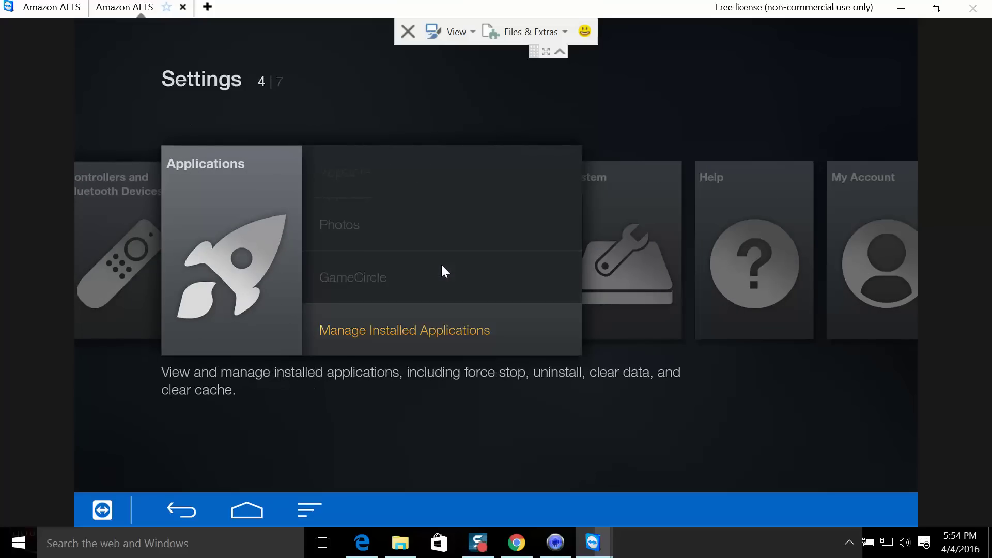
key(Return)
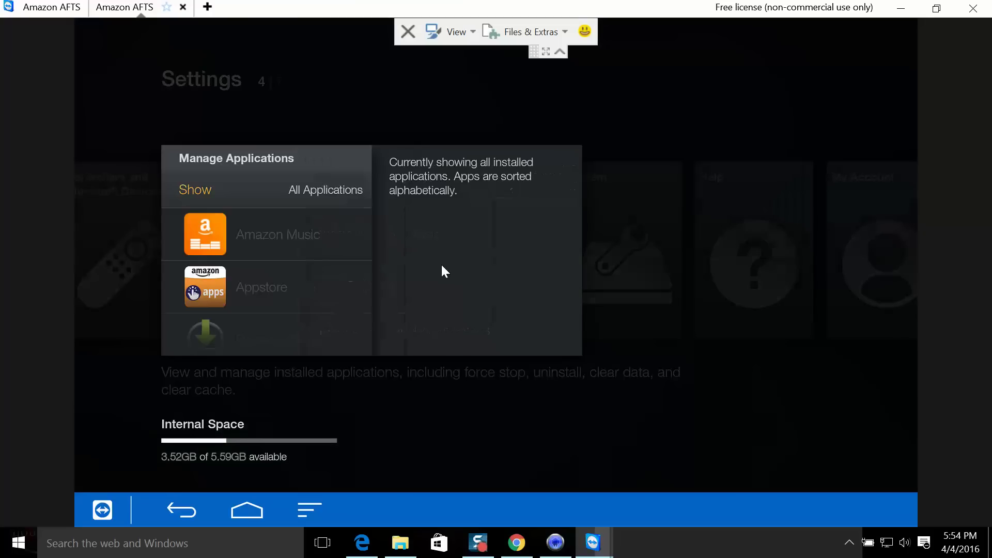
key(Down)
key(Down)
key(Down)
key(Down)
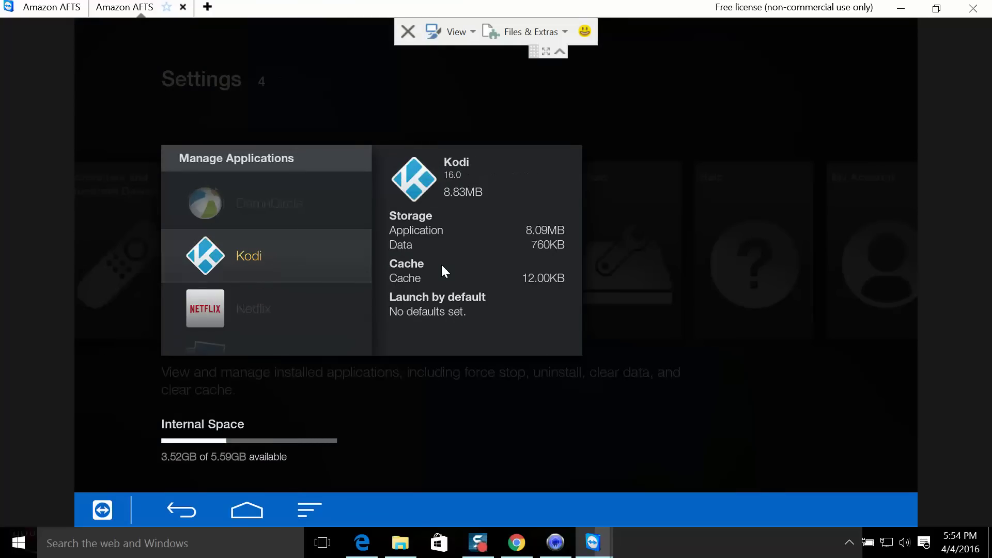
- Launch Kodi, browse its VIDEOS and MUSIC sections, then exit via its power menu
key(Return)
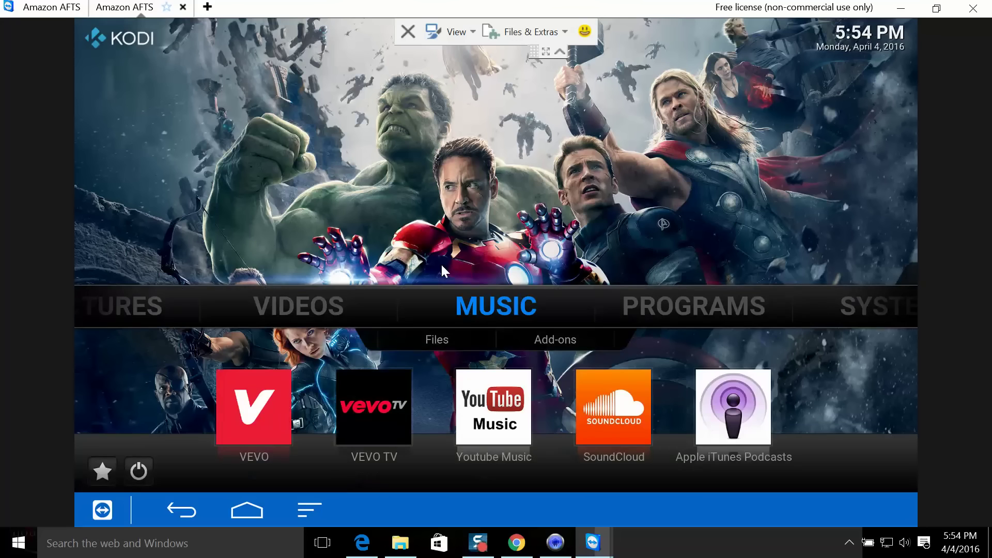
key(Right)
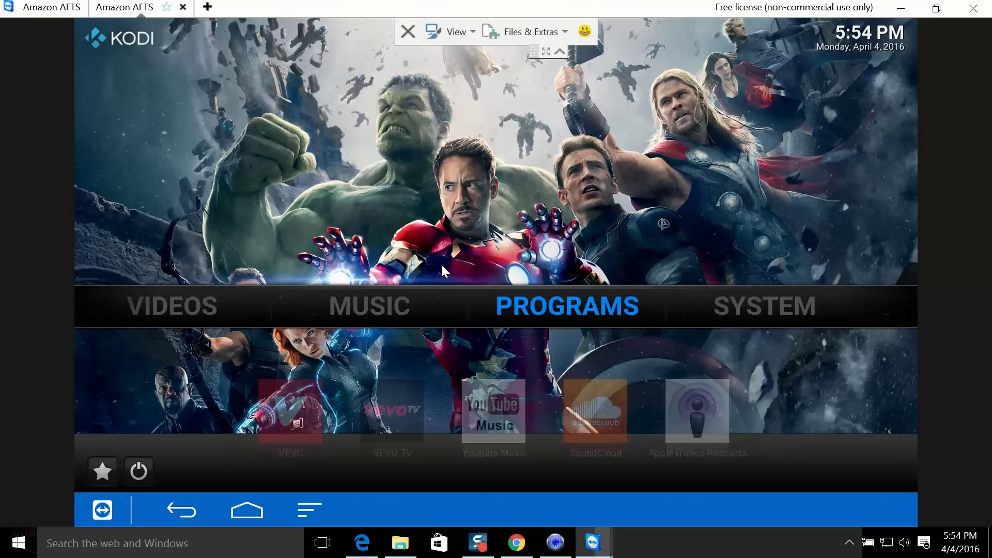
key(Left)
key(Left)
key(Right)
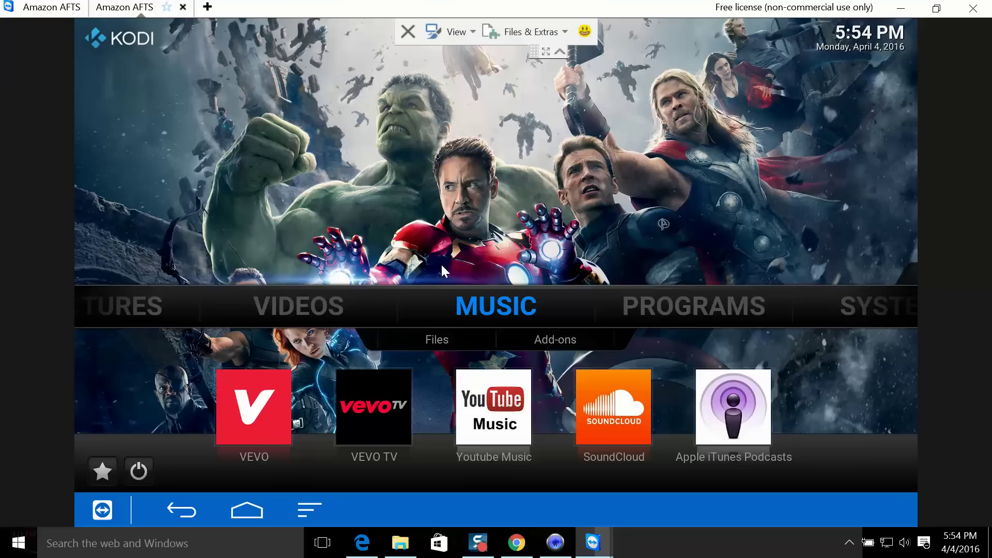
key(Down)
key(Down)
key(Down)
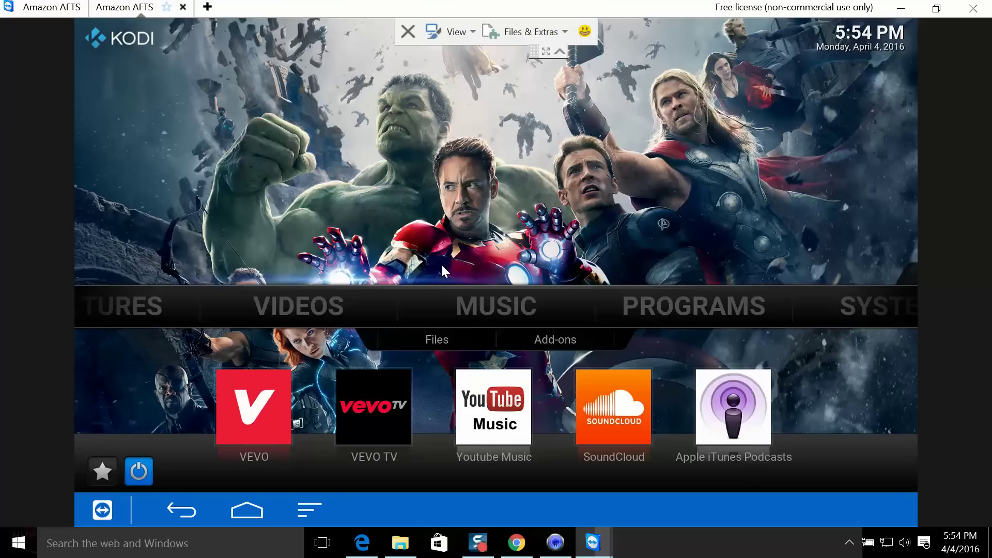
key(Return)
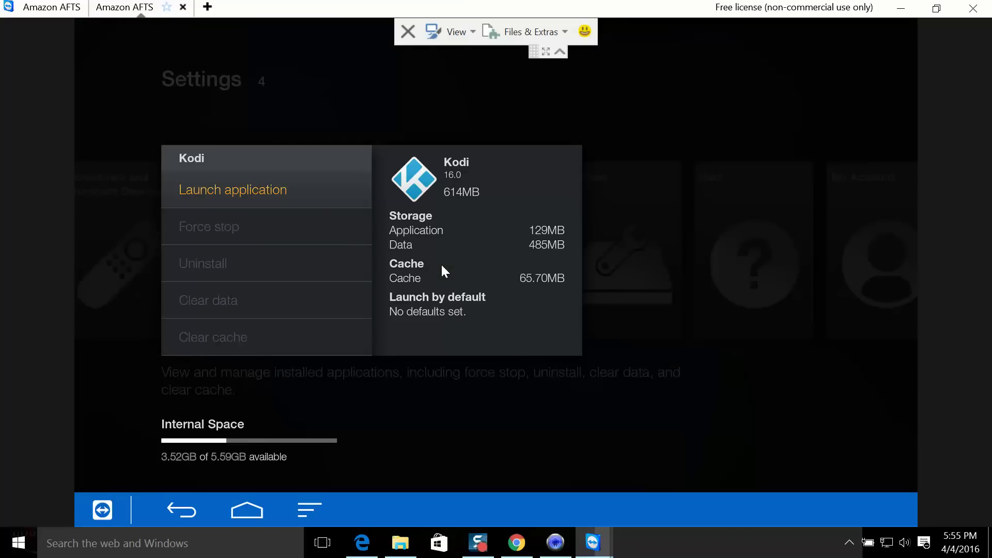
- Back out of Settings to Home and move down the main menu to Games
key(Escape)
key(Escape)
key(Escape)
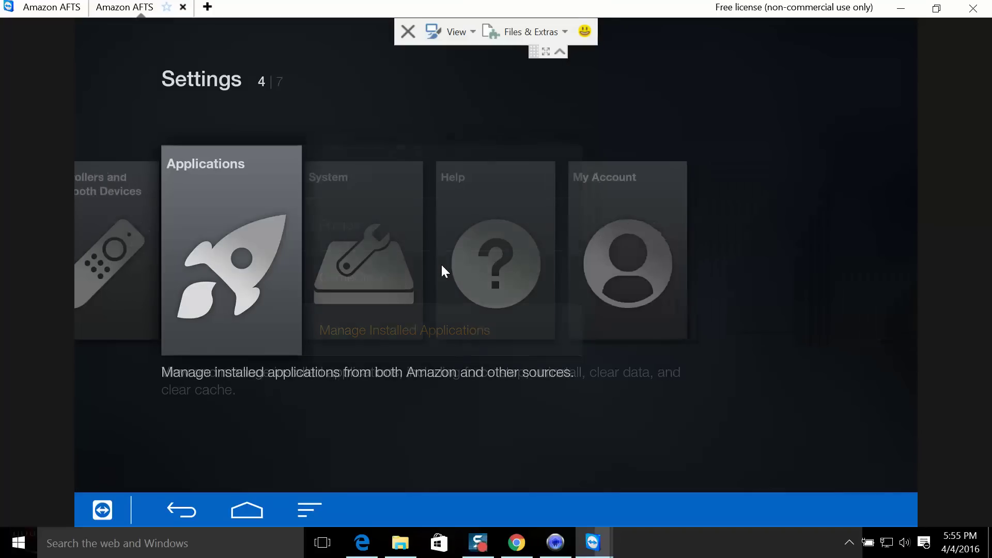
key(Escape)
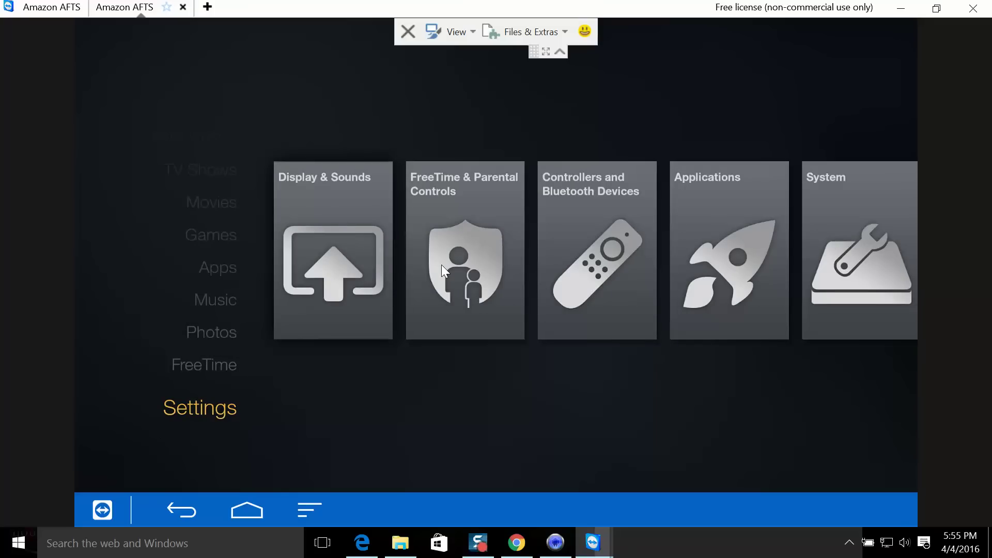
key(Up)
key(Up)
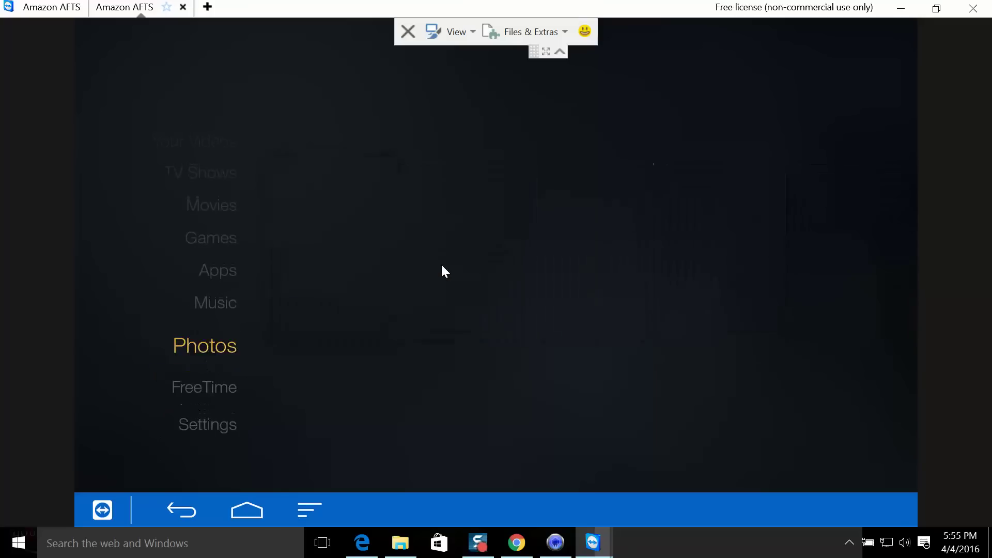
key(Up)
key(Up)
key(Up)
key(Up)
key(Up)
key(Up)
key(Up)
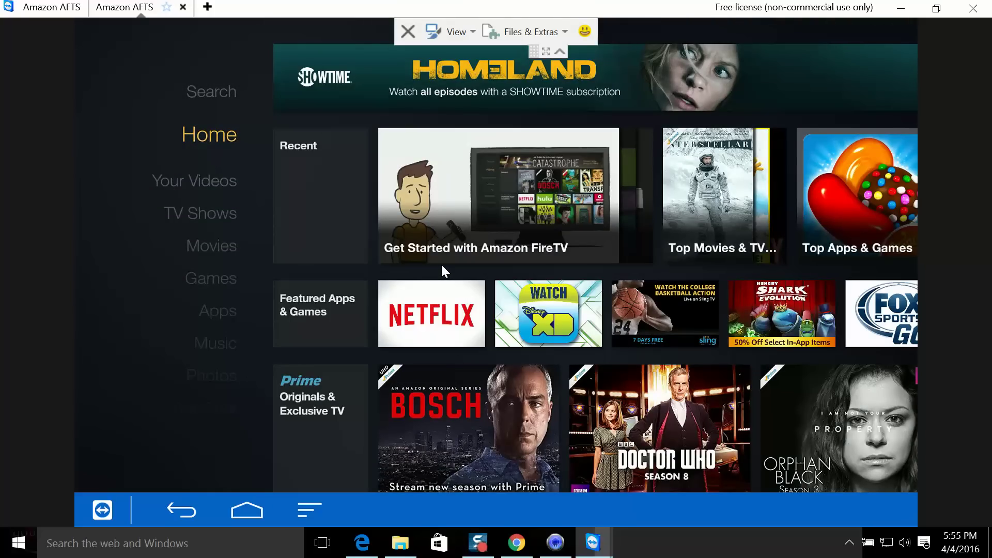
key(Down)
key(Down)
key(Down)
key(Down)
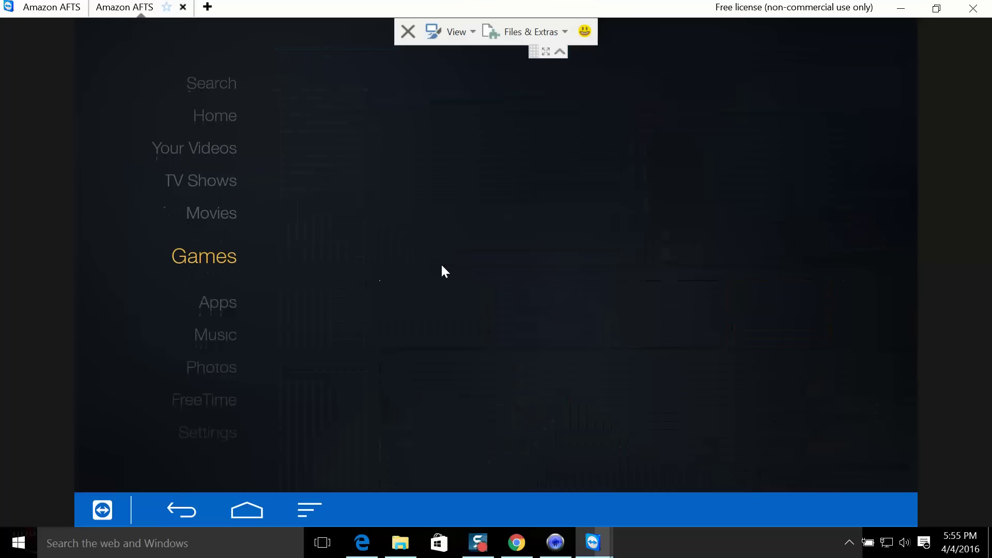
- Open Your Apps Library in the Apps section and launch Kodi from it
key(Down)
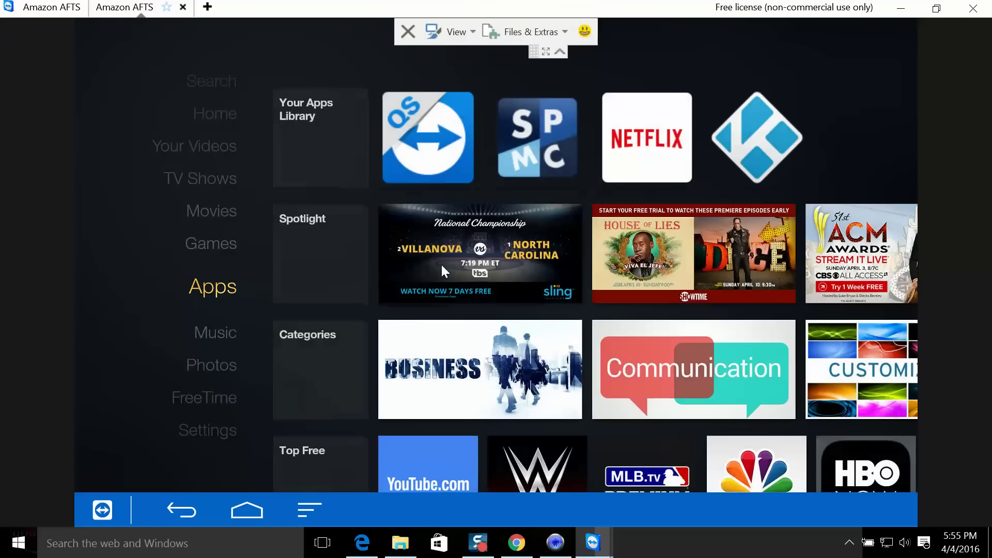
key(Right)
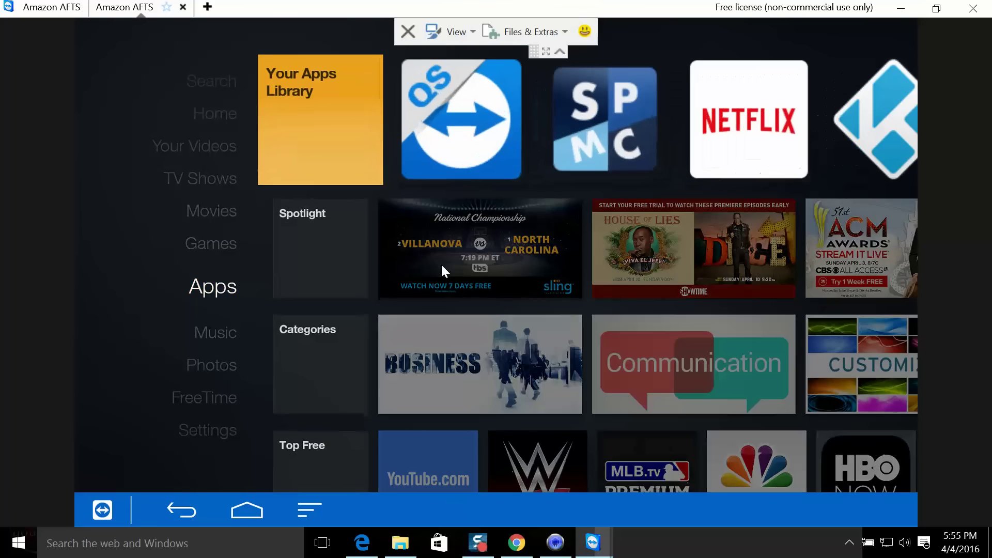
key(Return)
key(Right)
key(Right)
key(Right)
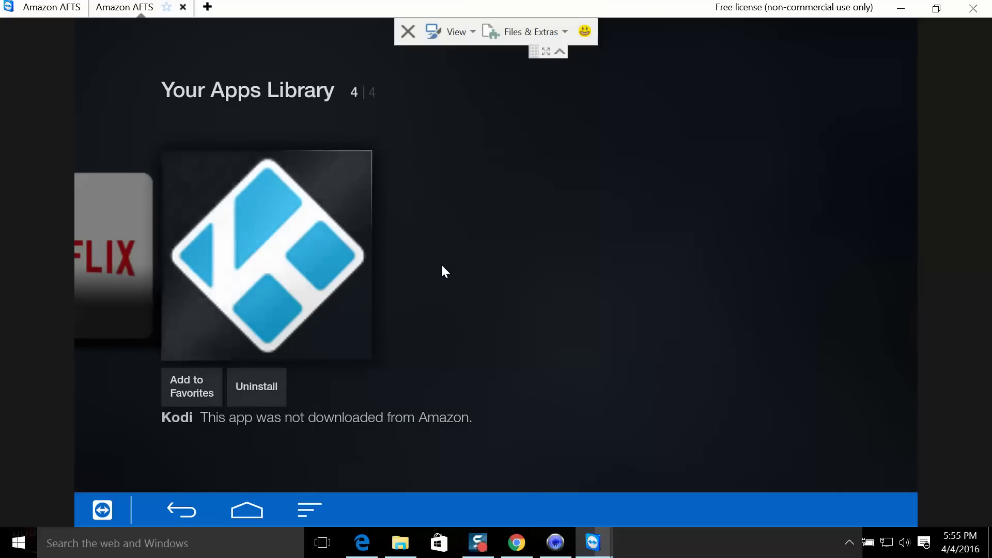
key(Return)
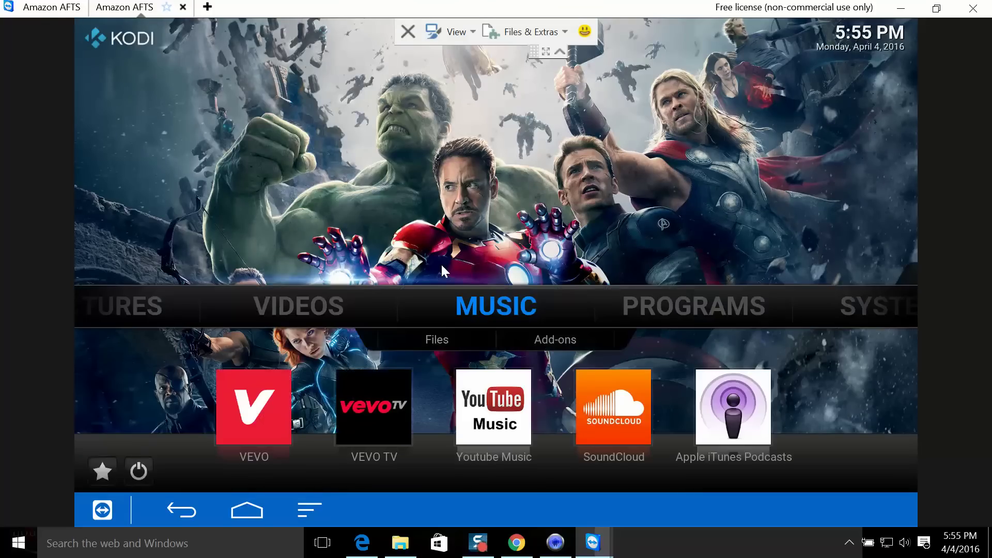
- Exit Kodi through its power menu
key(Down)
key(Down)
key(Down)
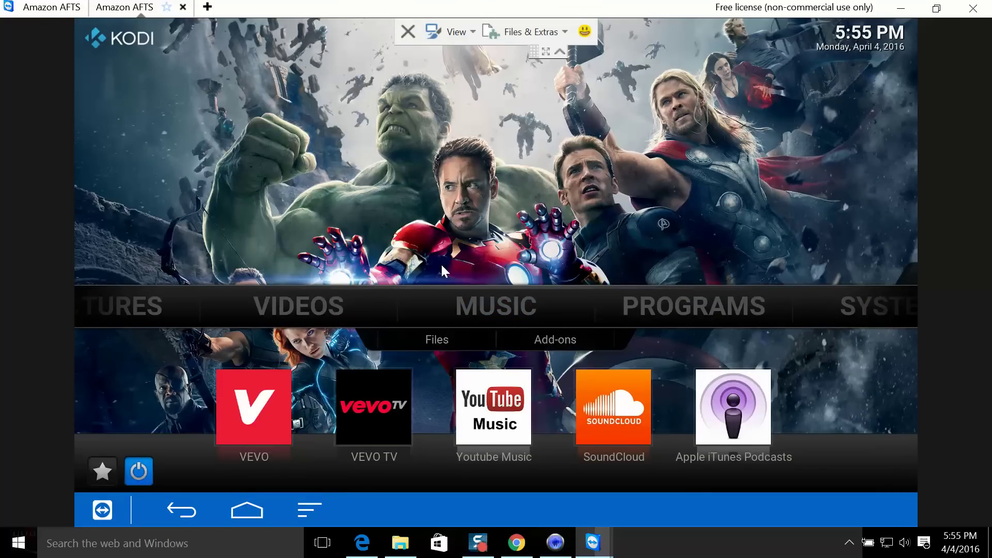
key(Return)
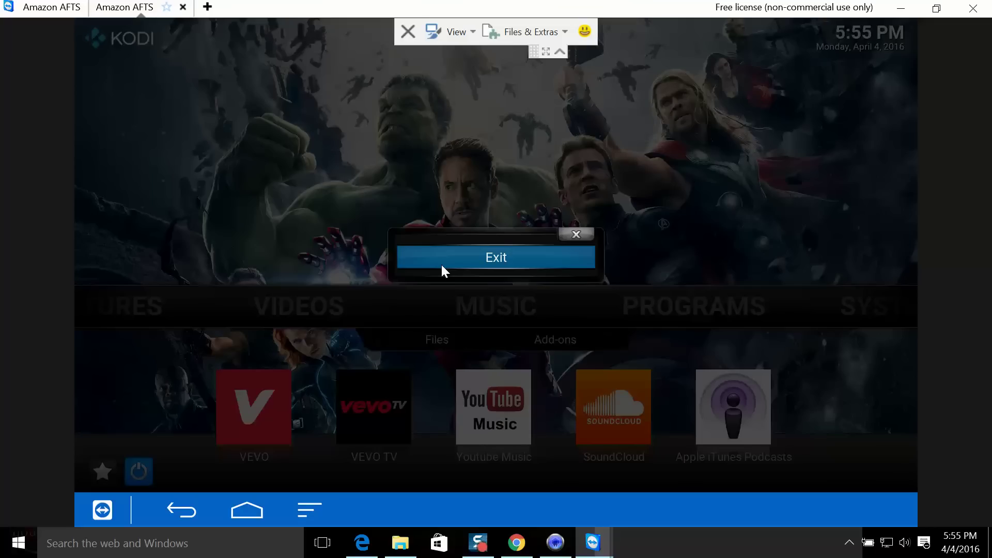
click(443, 265)
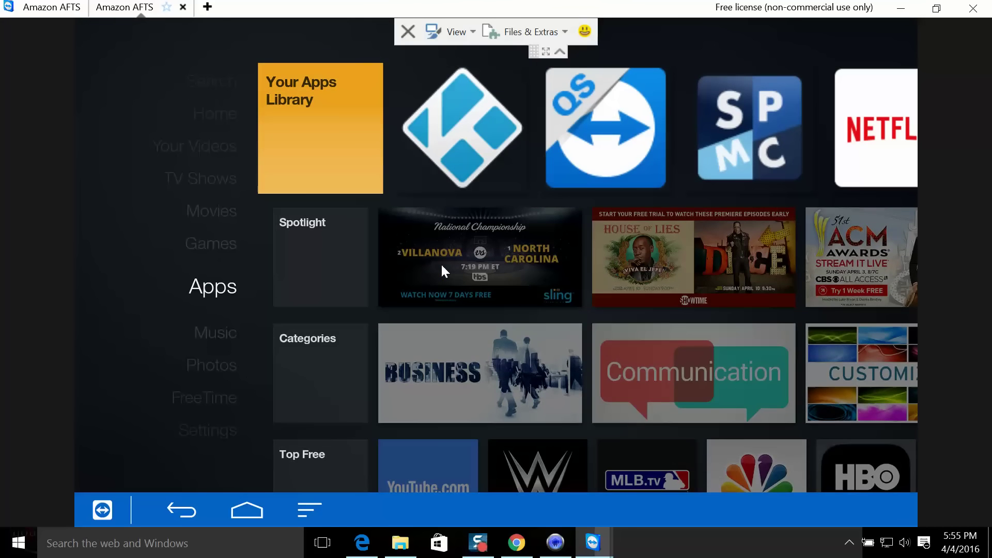
- Navigate from the Apps menu back to Home and confirm Kodi leads the Recent row
key(Left)
key(Up)
key(Up)
key(Up)
key(Up)
key(Up)
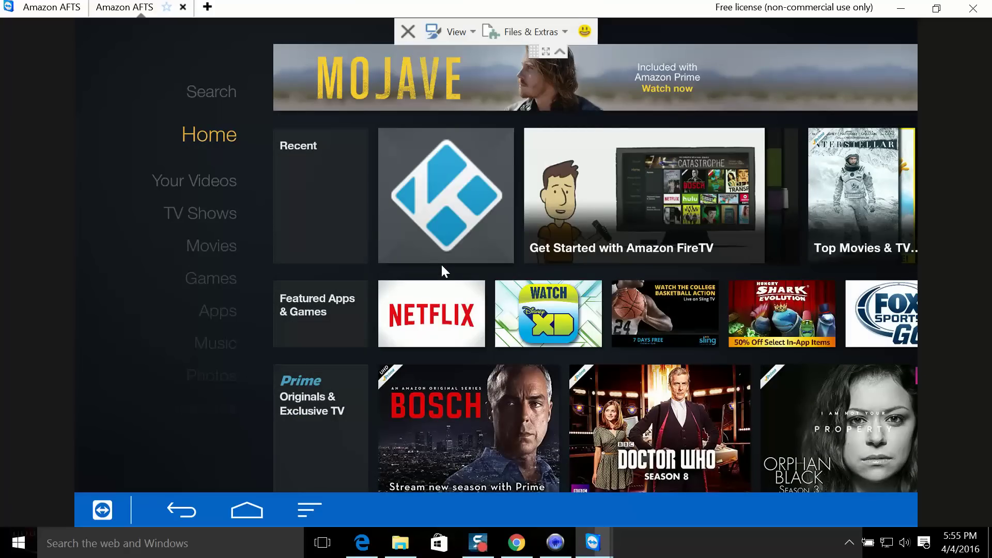
key(Right)
key(Right)
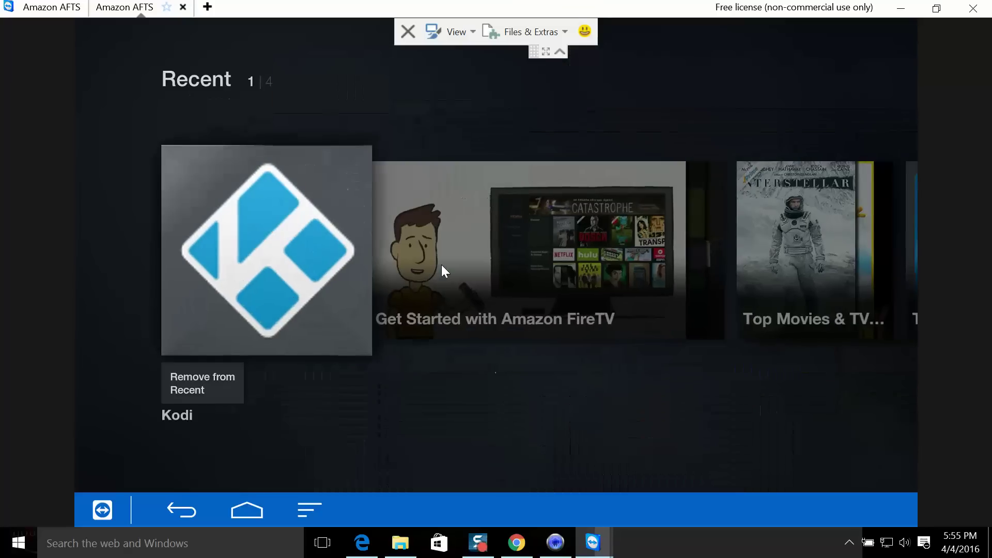
key(Left)
key(Left)
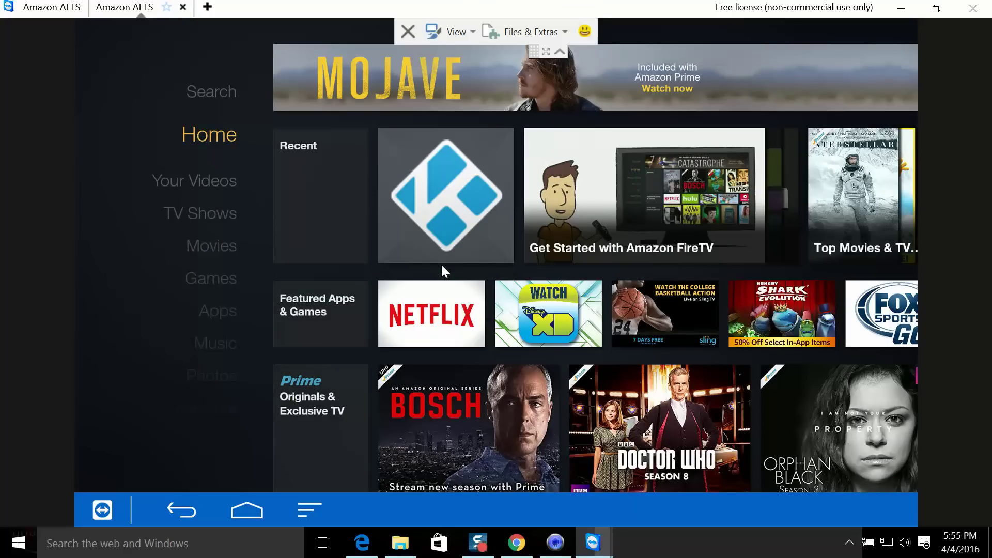